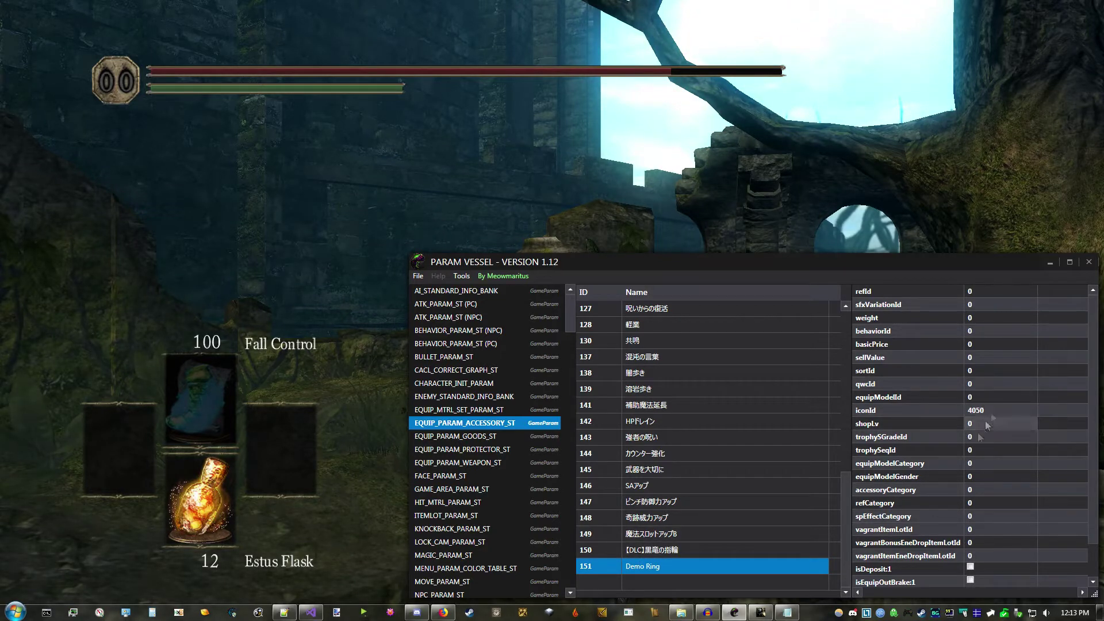
- Check the iconId of accessory entry 150, and view the custom ring's icon in the game's equipment list
click(665, 551)
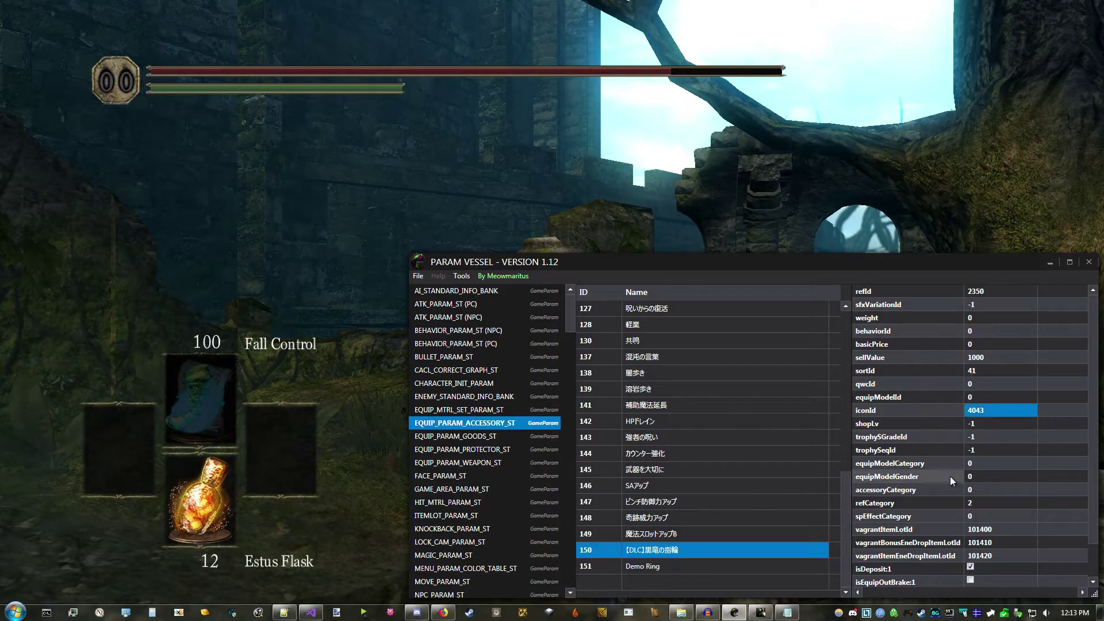
key(alt+Tab)
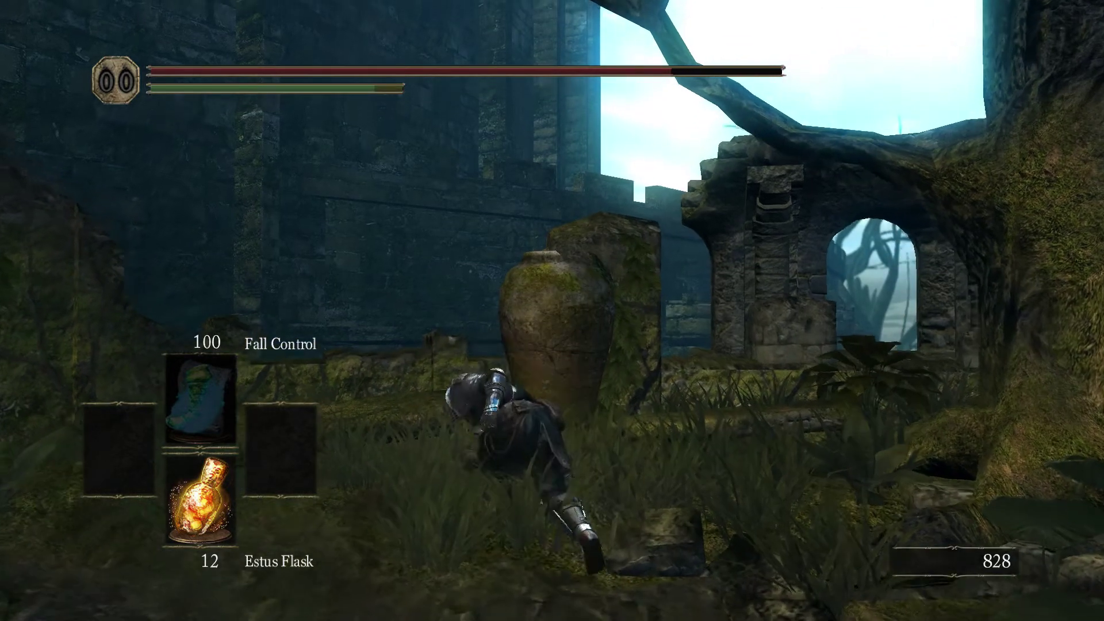
key(Return)
key(Return)
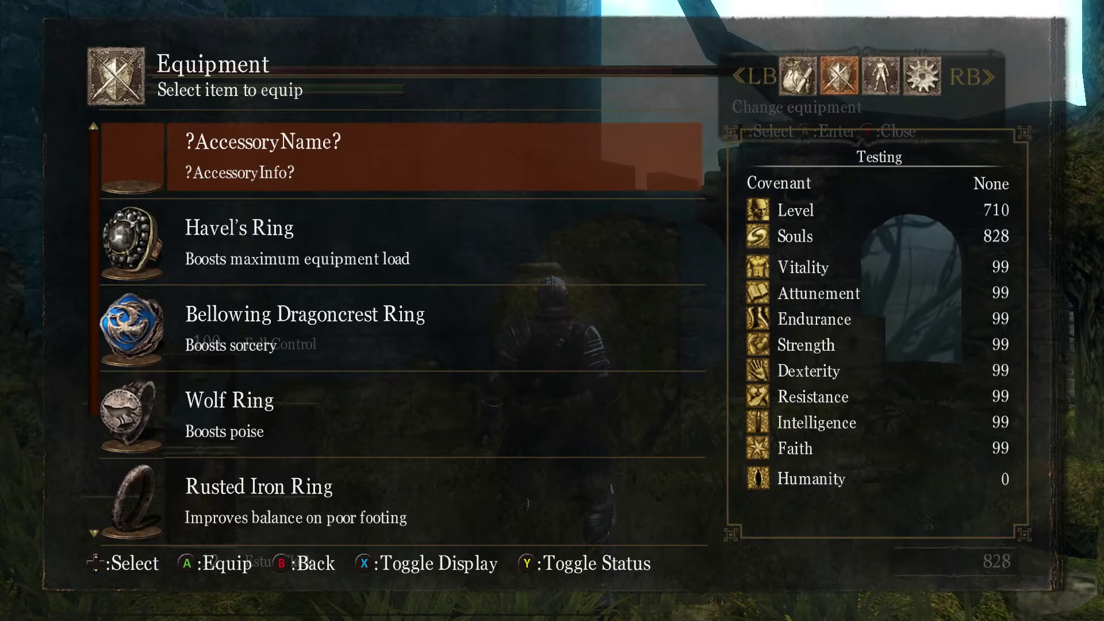
key(Escape)
key(Escape)
key(alt+Tab)
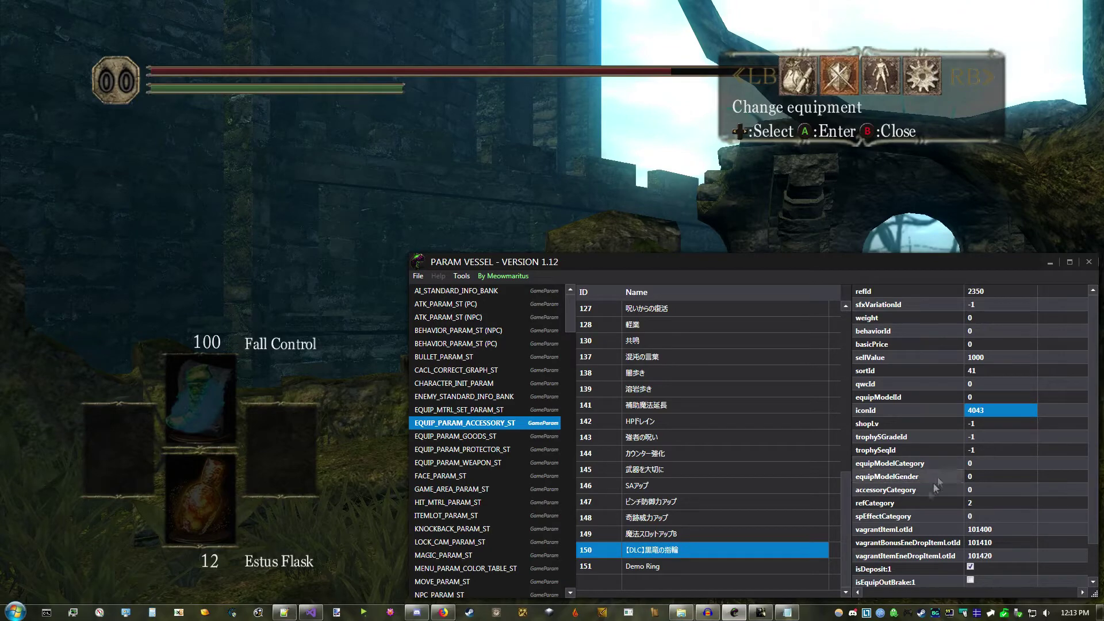
- Open Wulf's BND Rebuilder and extract menu_0.tpf from the game's DATA\menu folder
mouse_move(681, 615)
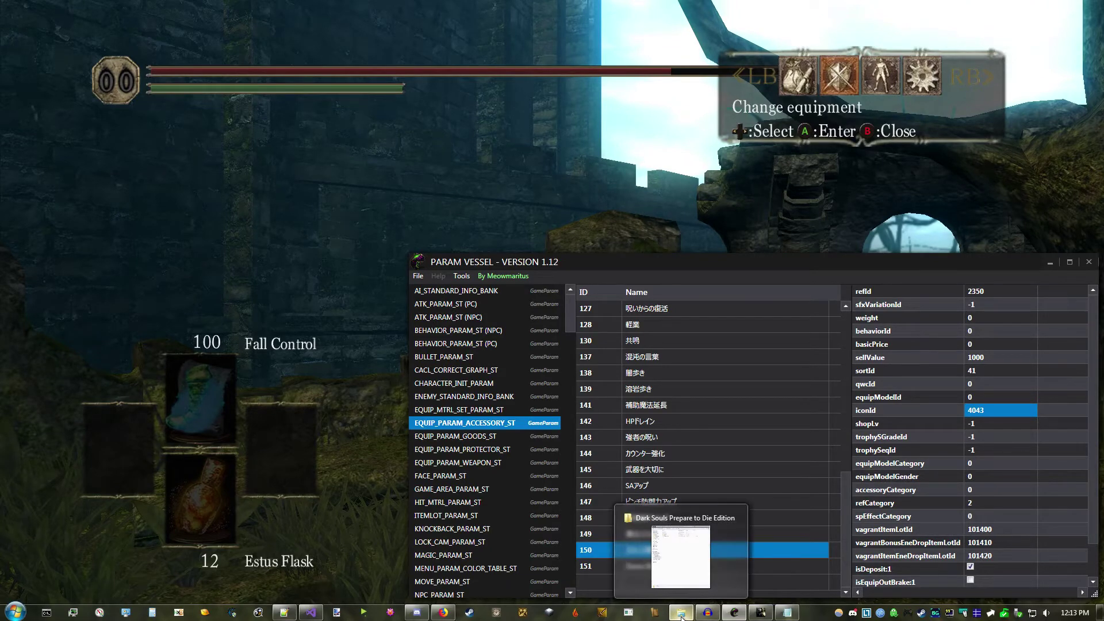
click(628, 613)
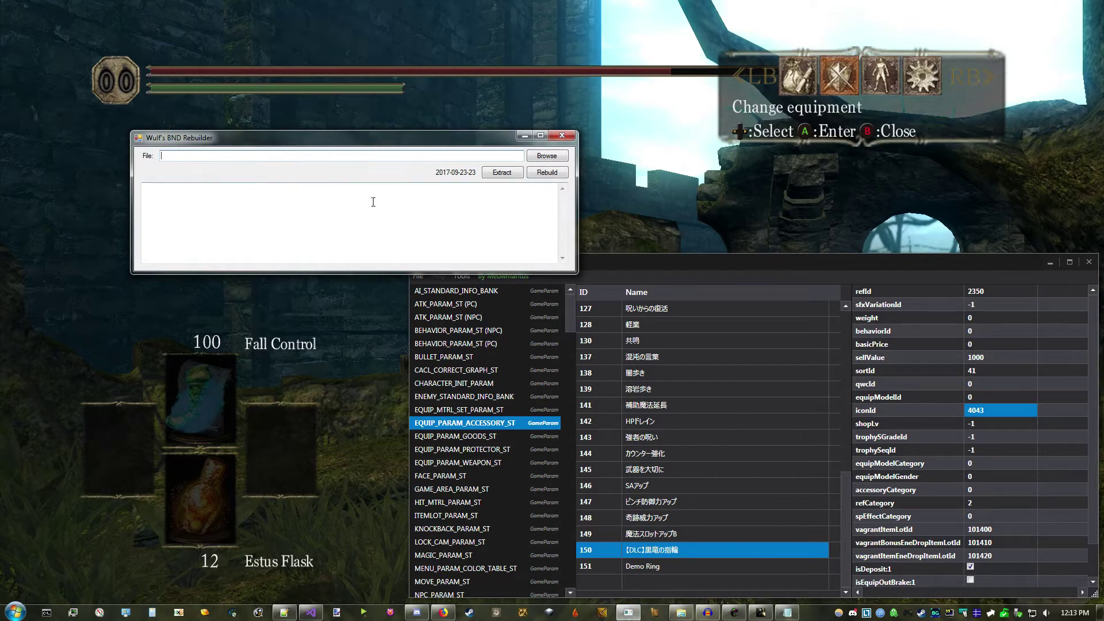
drag(384, 145, 864, 61)
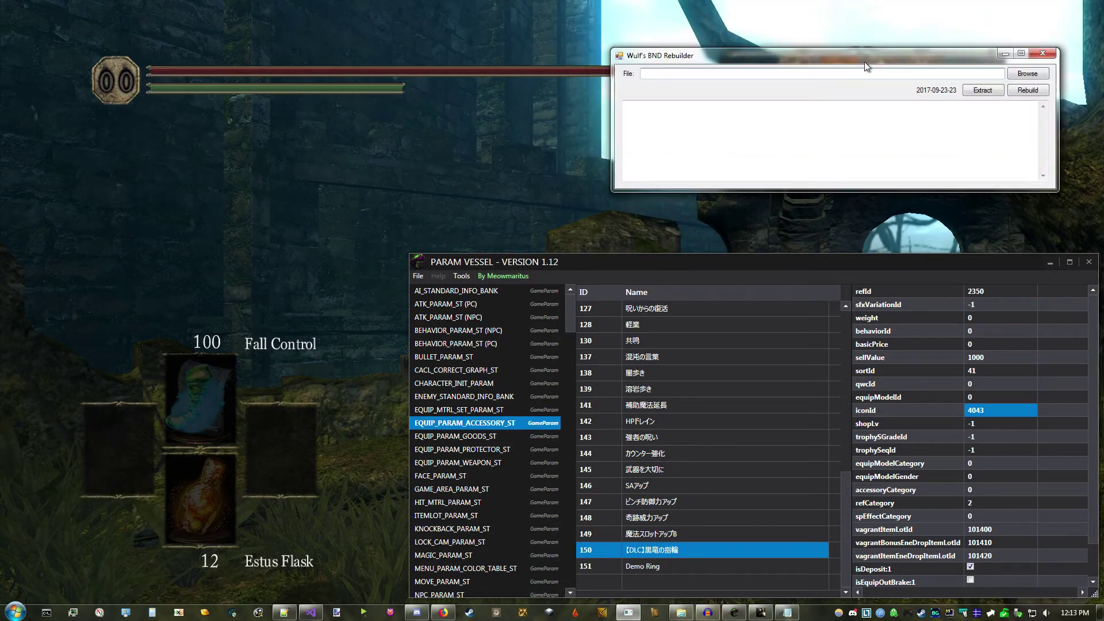
click(680, 612)
double_click(136, 85)
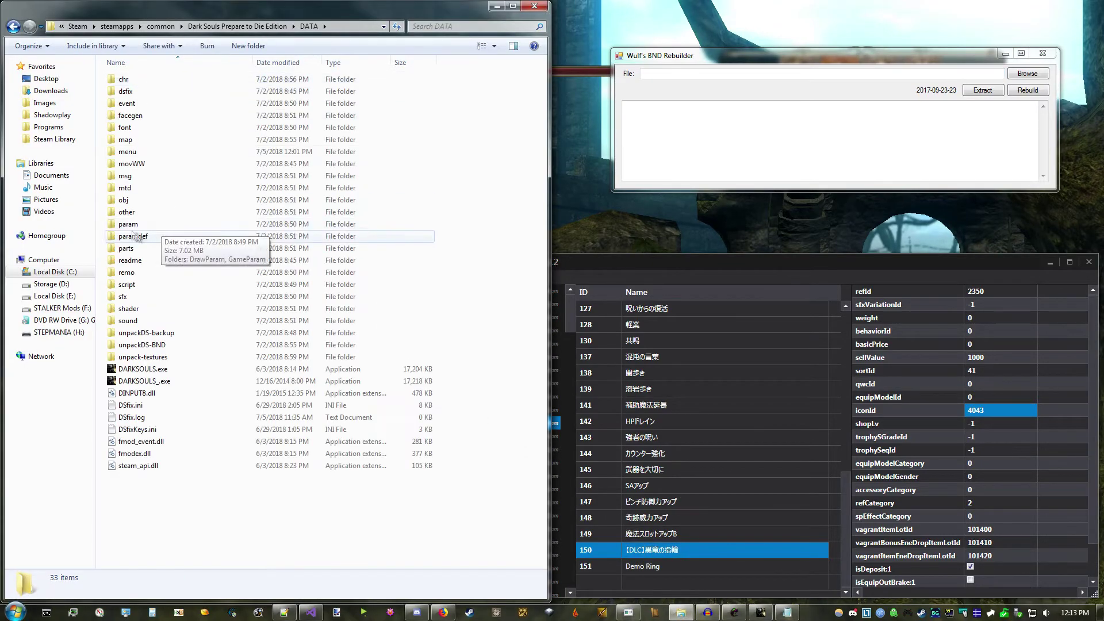
double_click(136, 154)
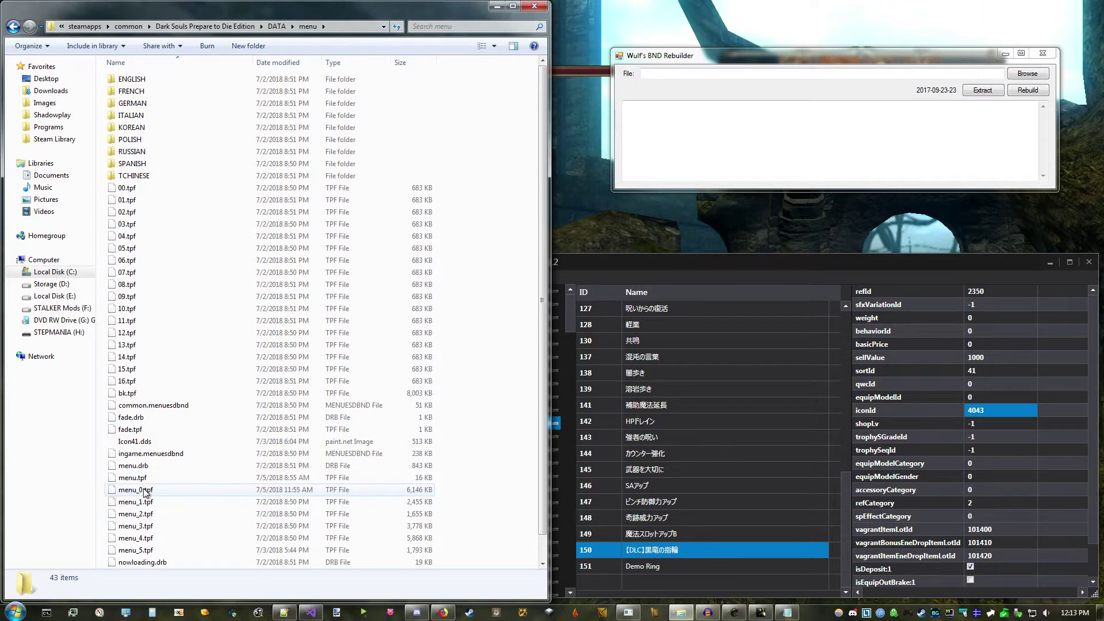
drag(144, 494, 703, 72)
click(978, 91)
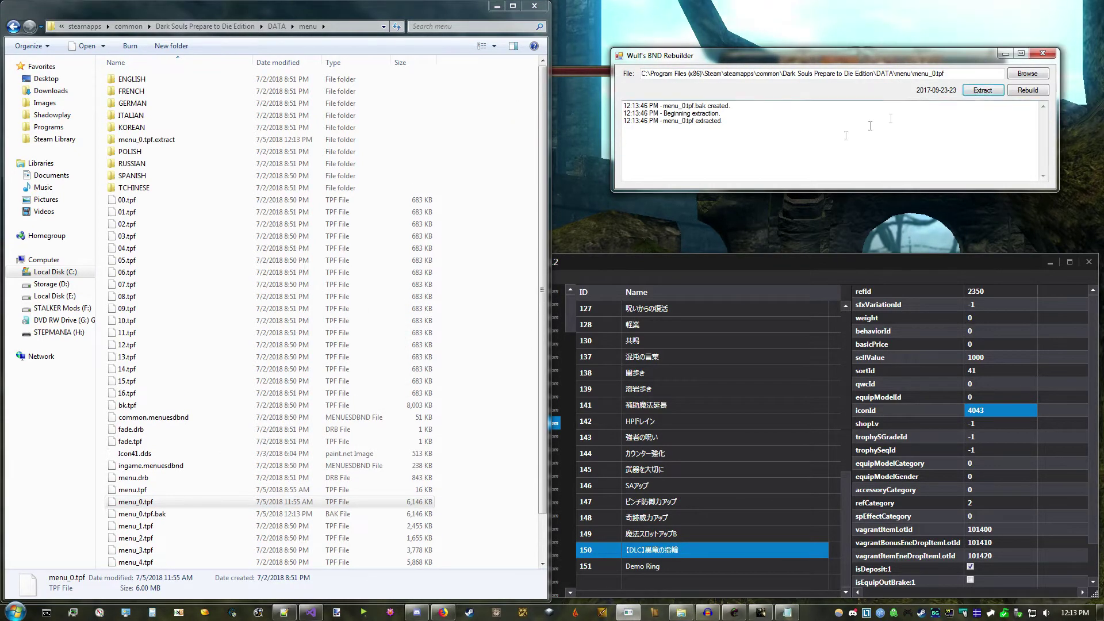
- Inspect the ring icon sheet Icon40.dds in the menu_0.tpf.extract folder and rebuild menu_0.tpf
double_click(154, 140)
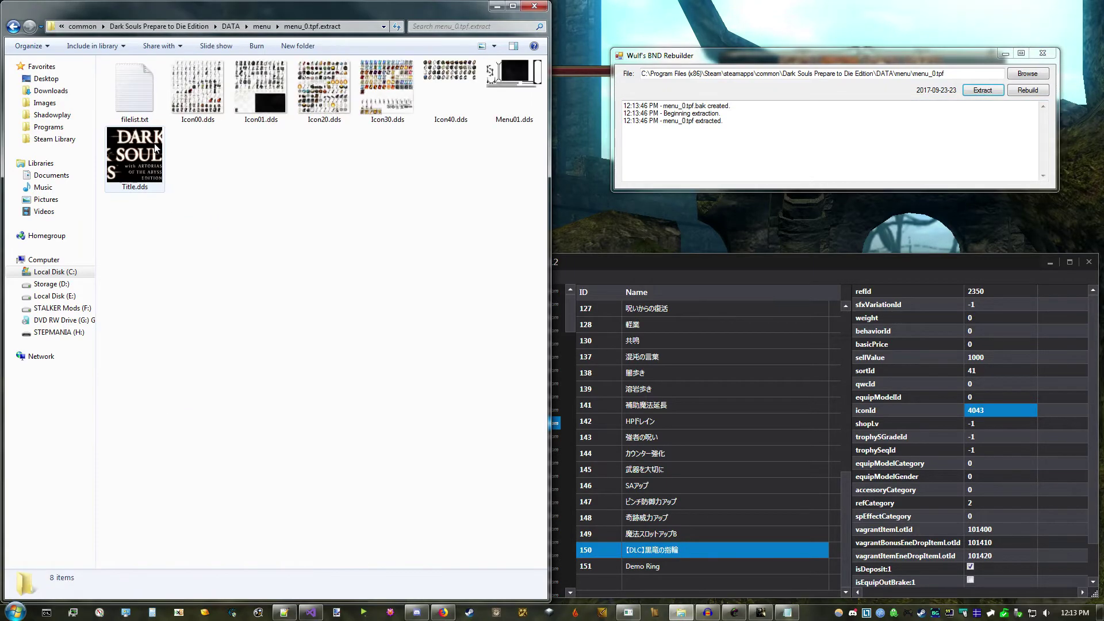
double_click(465, 99)
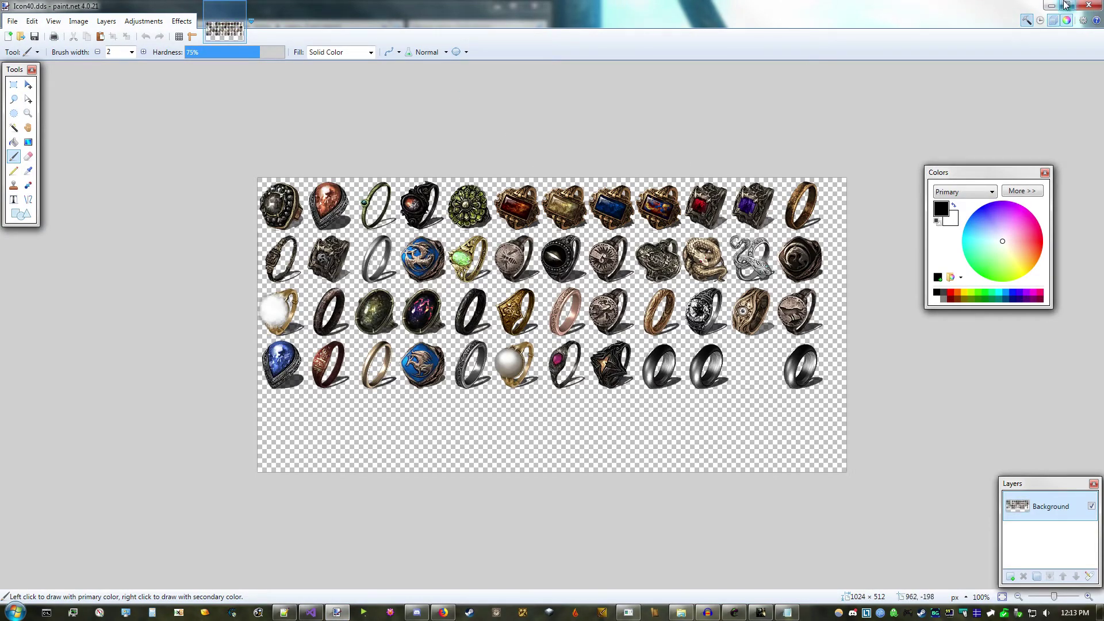
click(1088, 5)
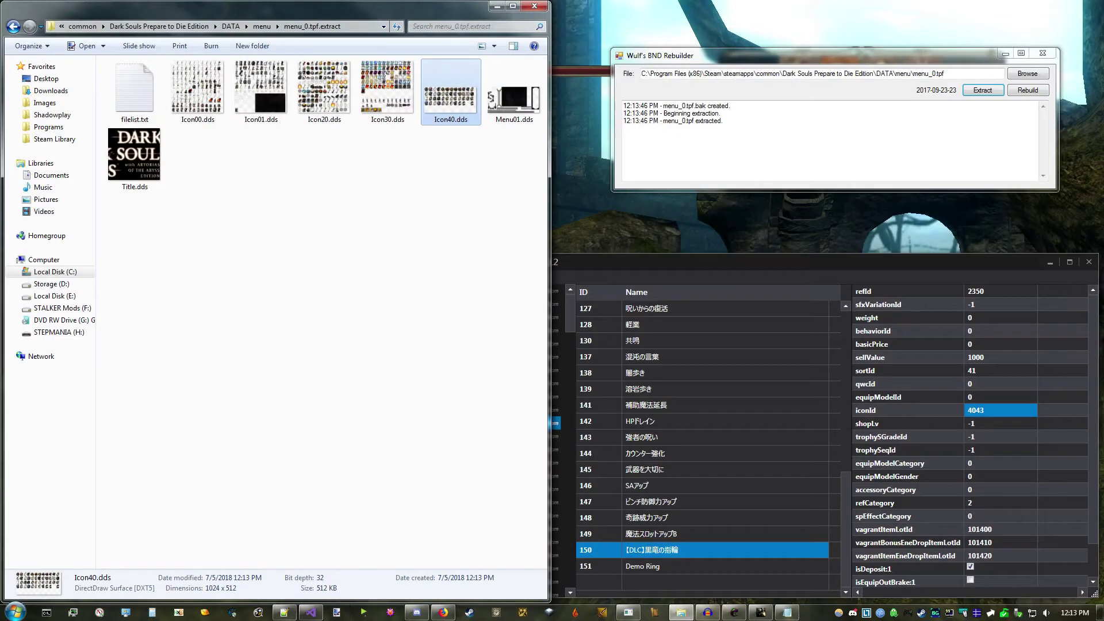
click(1027, 90)
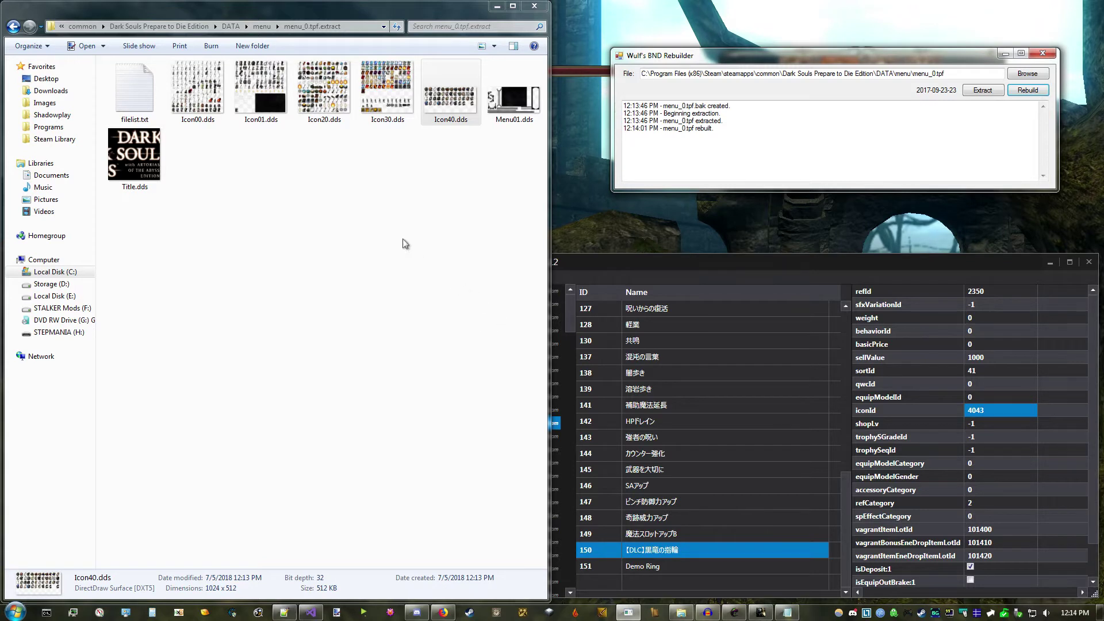
- Copy Icon41.dds from the menu folder into the menu_0.tpf.extract folder
click(369, 232)
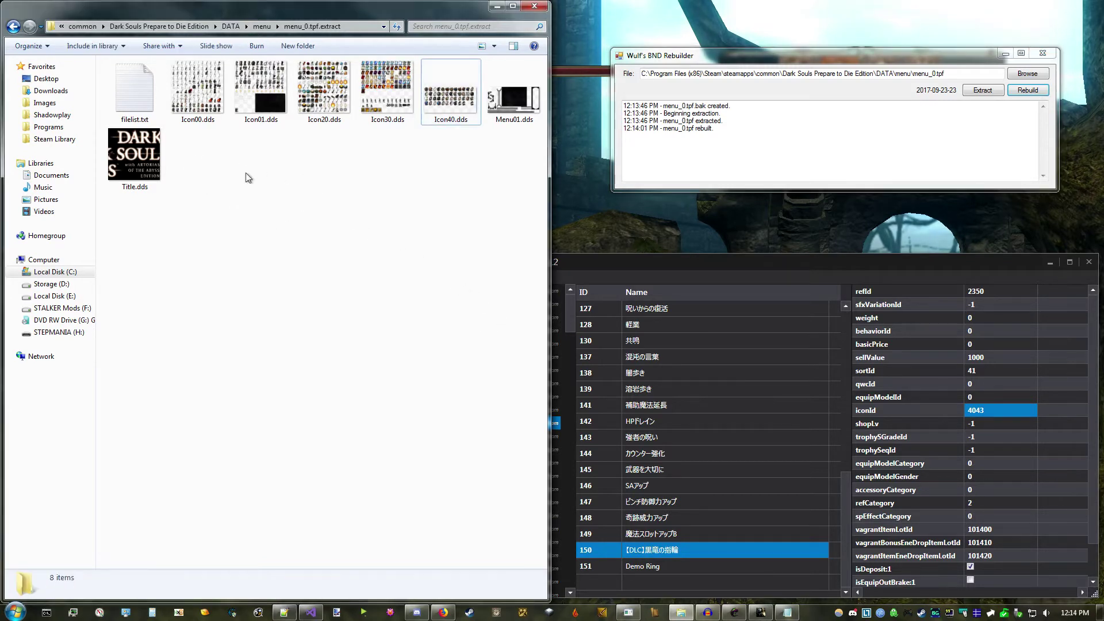
click(262, 26)
click(151, 453)
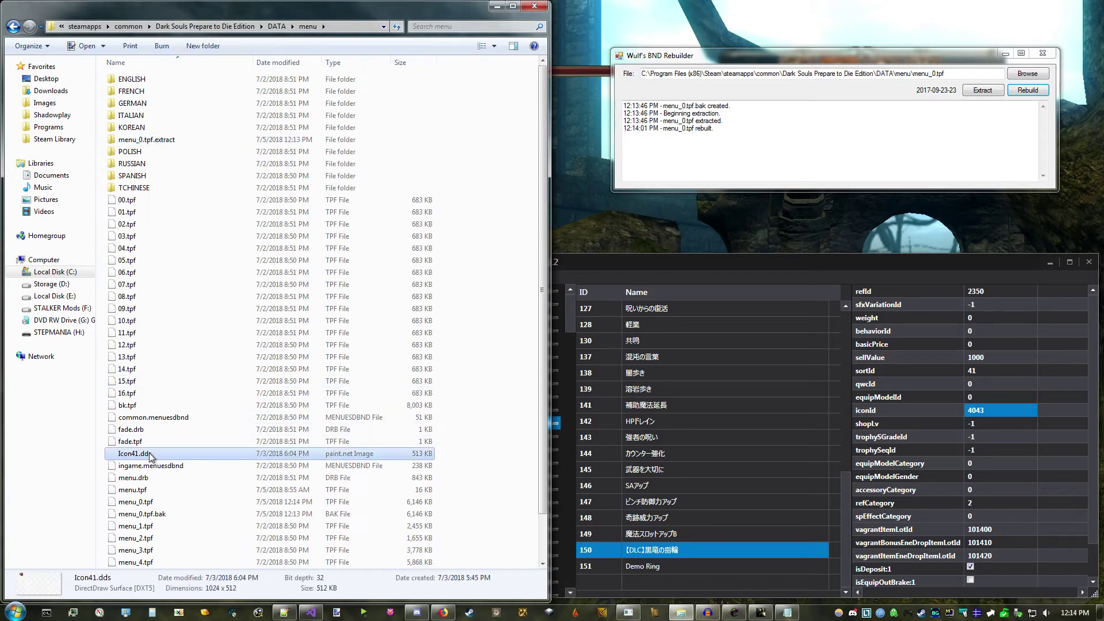
double_click(150, 140)
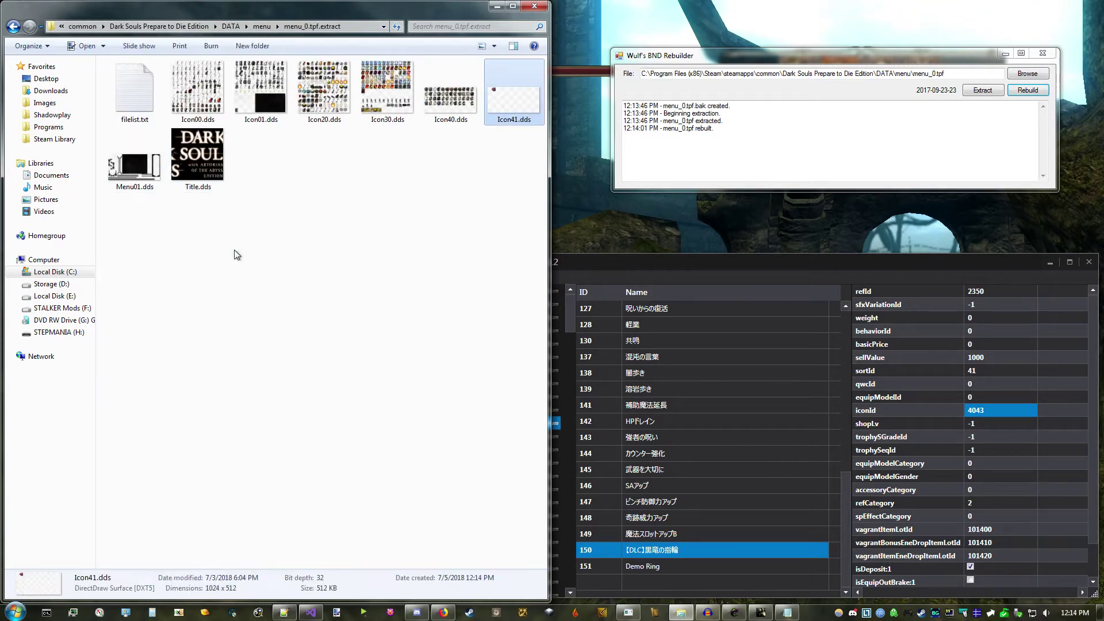
click(237, 255)
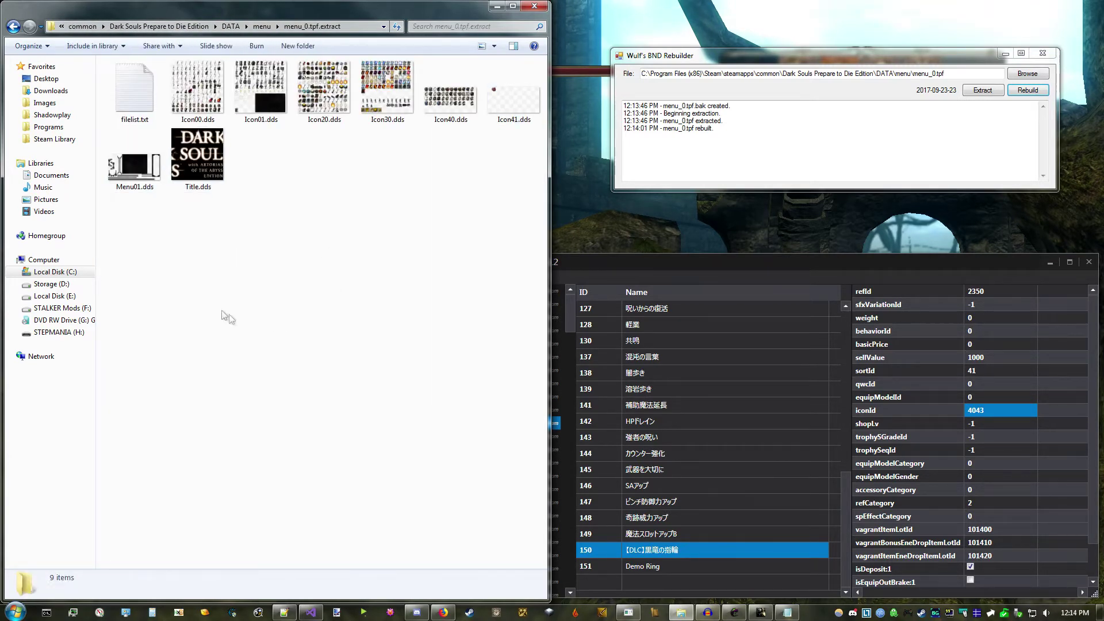
- Add the line "5,0,Icon41.dds" after the Menu01.dds entry in menu_0.tpf.extract's filelist.txt and save it
double_click(129, 92)
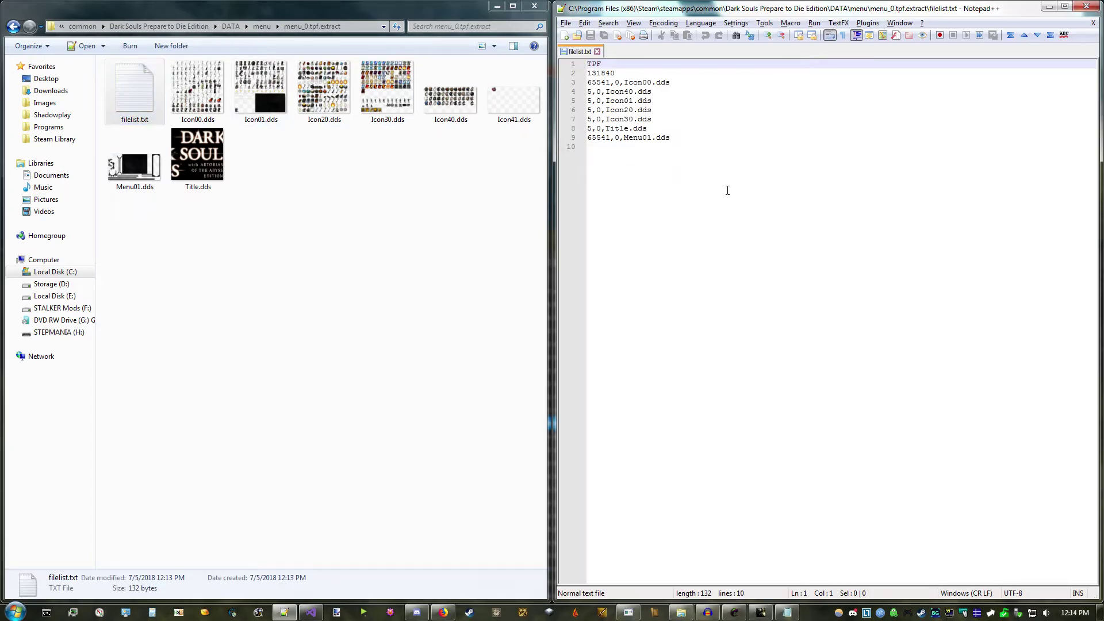
click(713, 141)
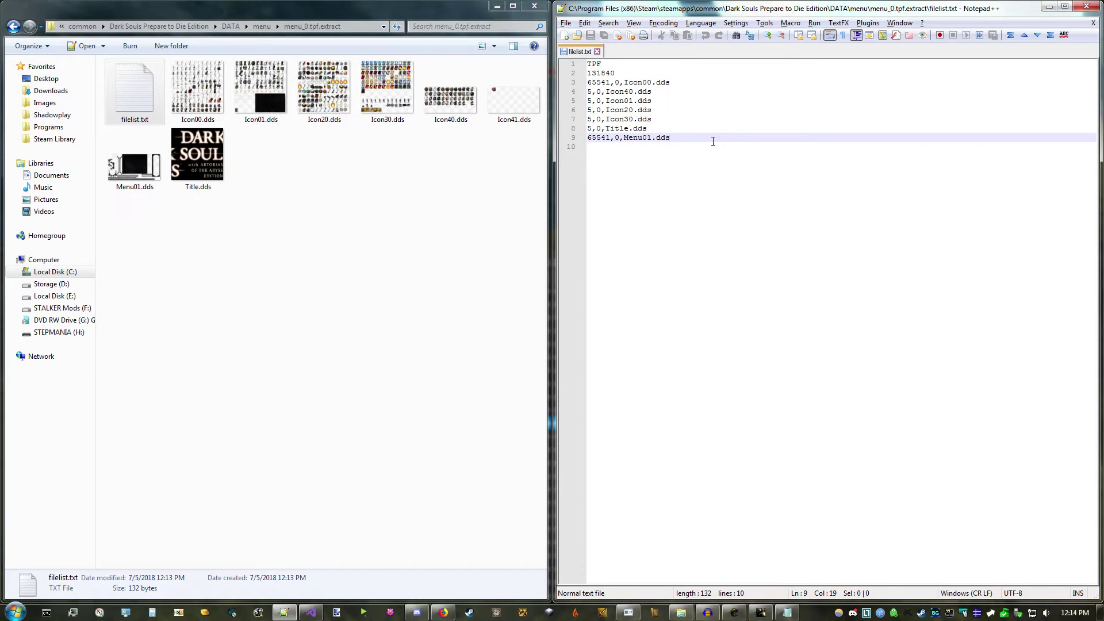
drag(601, 120, 587, 119)
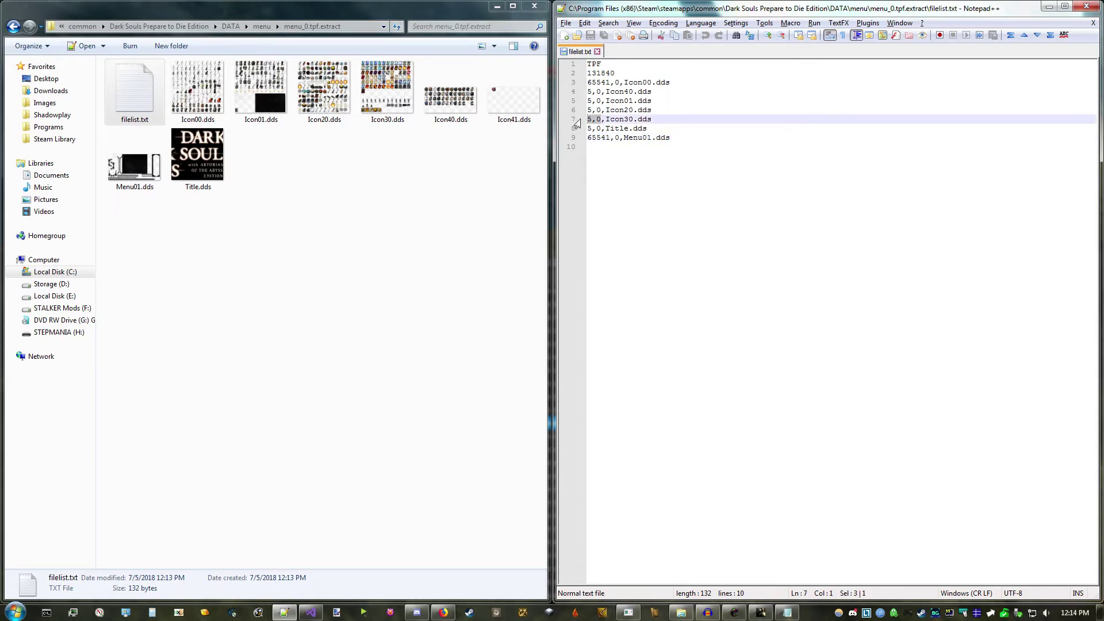
click(731, 140)
key(Return)
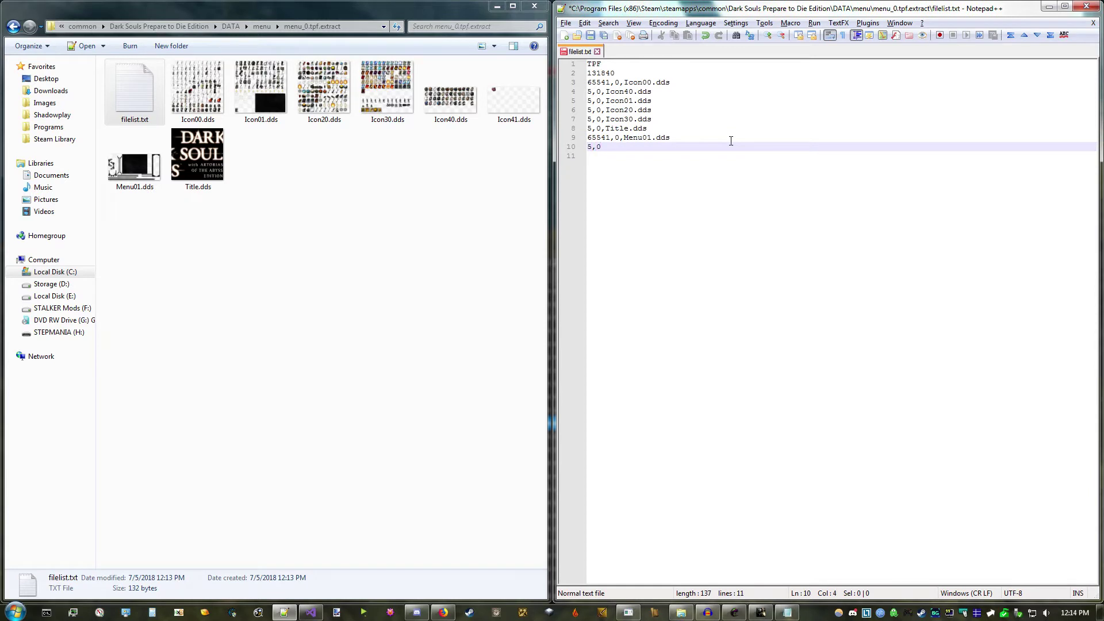
text(5,0,Icon41.dds)
key(ctrl+s)
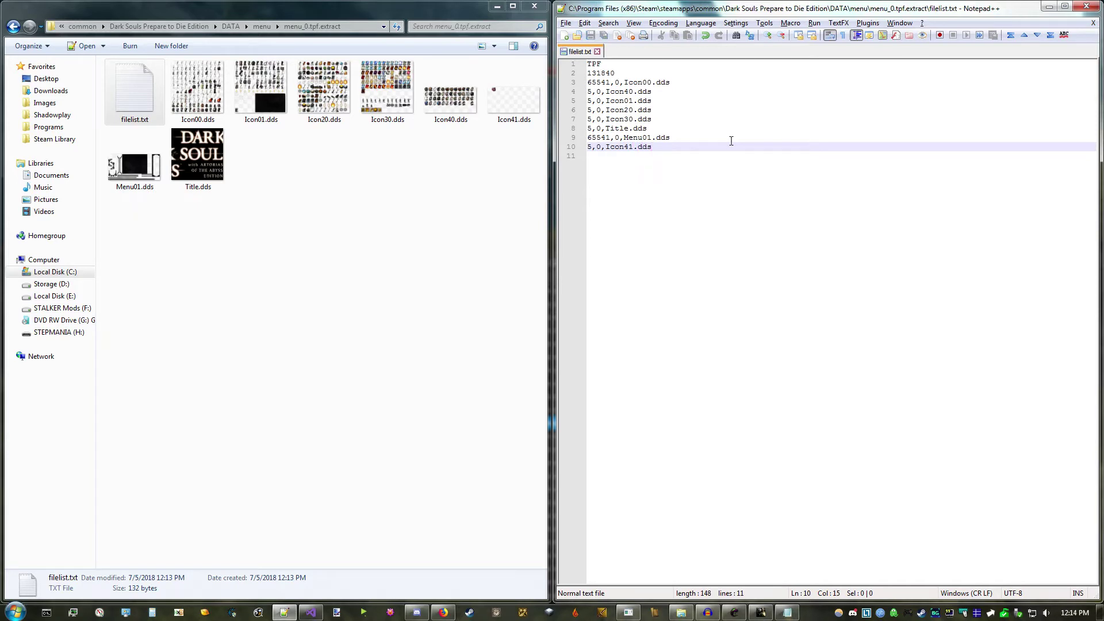
- Rebuild menu_0.tpf in Wulf's BND Rebuilder and extract menu.tpf from the same menu folder
key(alt+Tab)
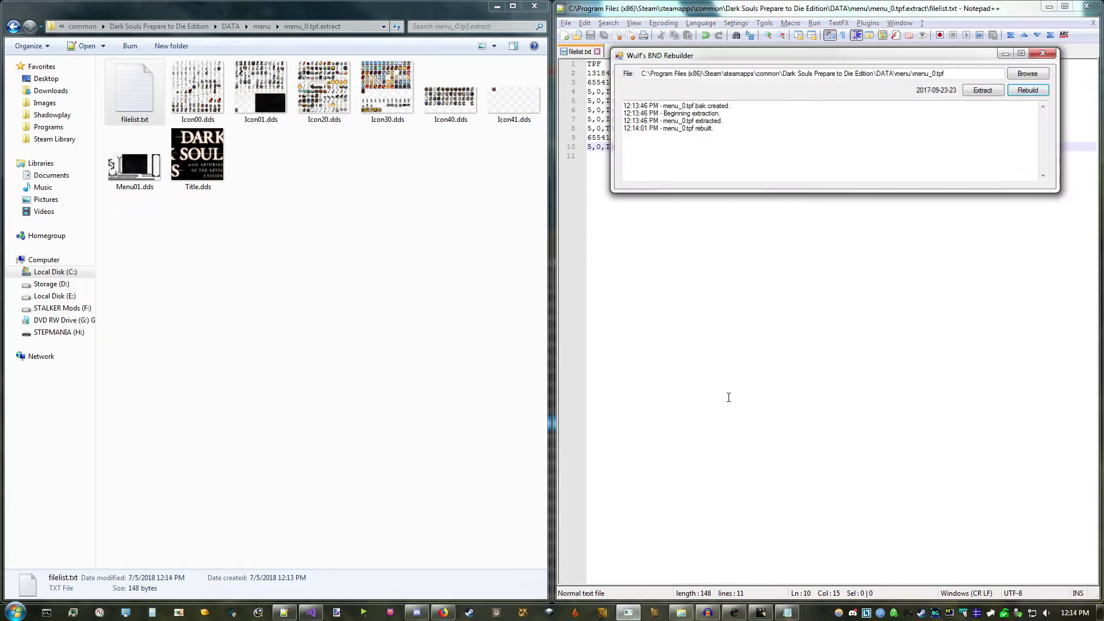
click(1025, 93)
click(262, 27)
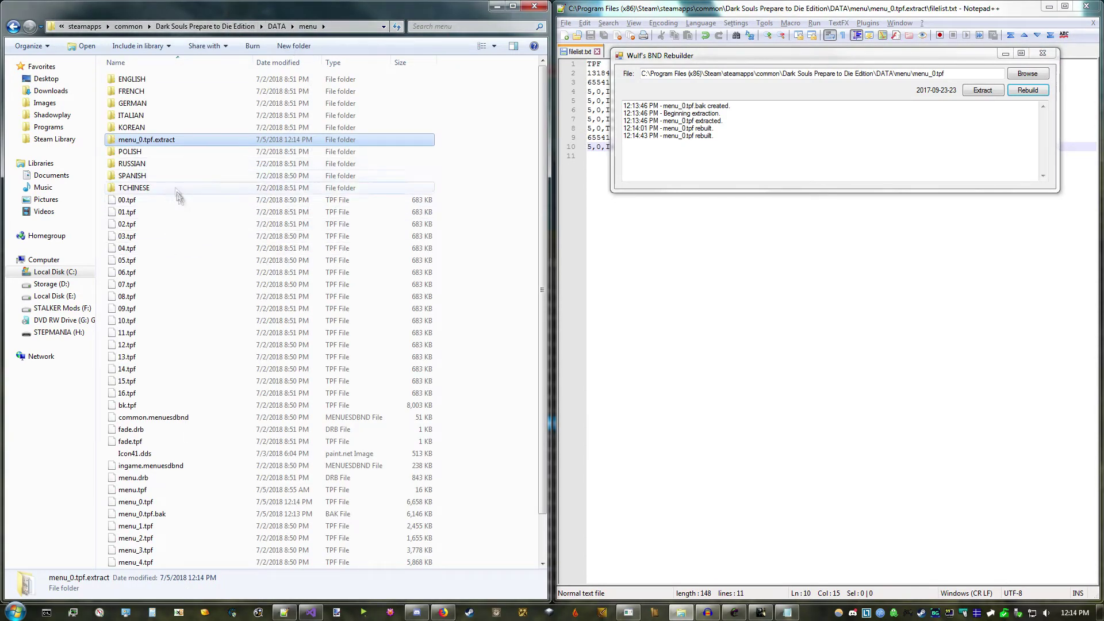
drag(131, 495, 725, 70)
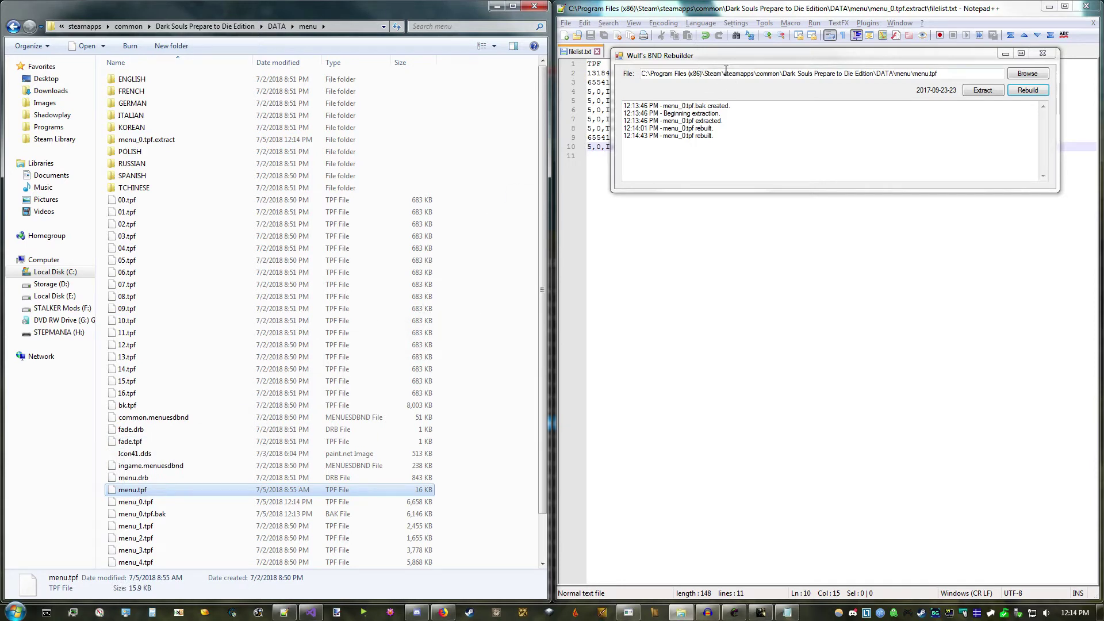
click(975, 92)
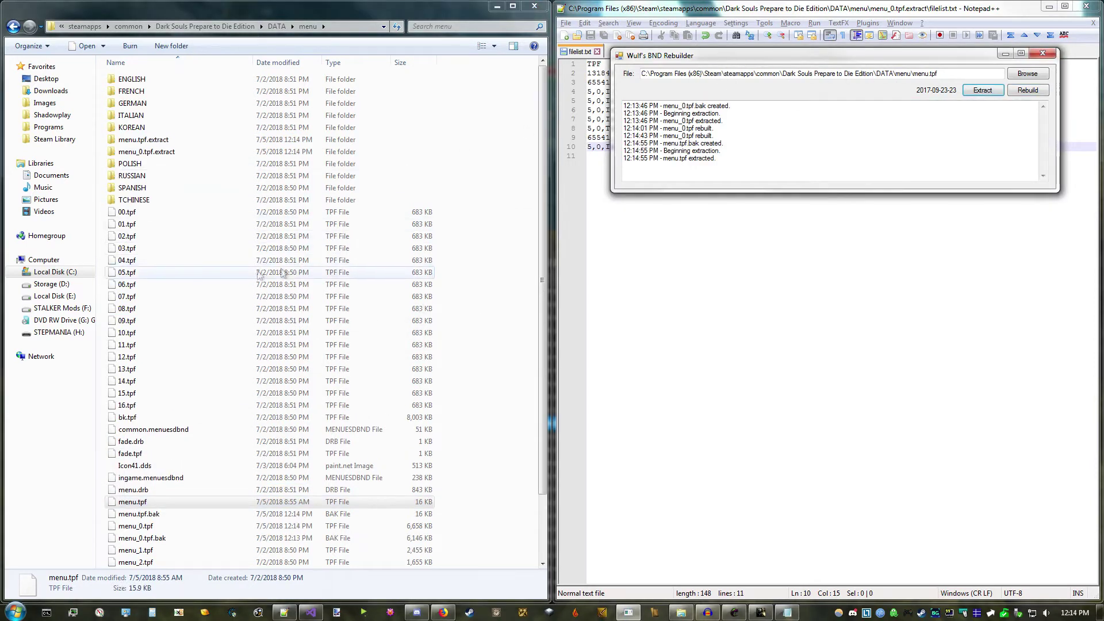
- Duplicate Icon40.dds inside the menu.tpf.extract folder and name the copy Icon41.dds
double_click(148, 140)
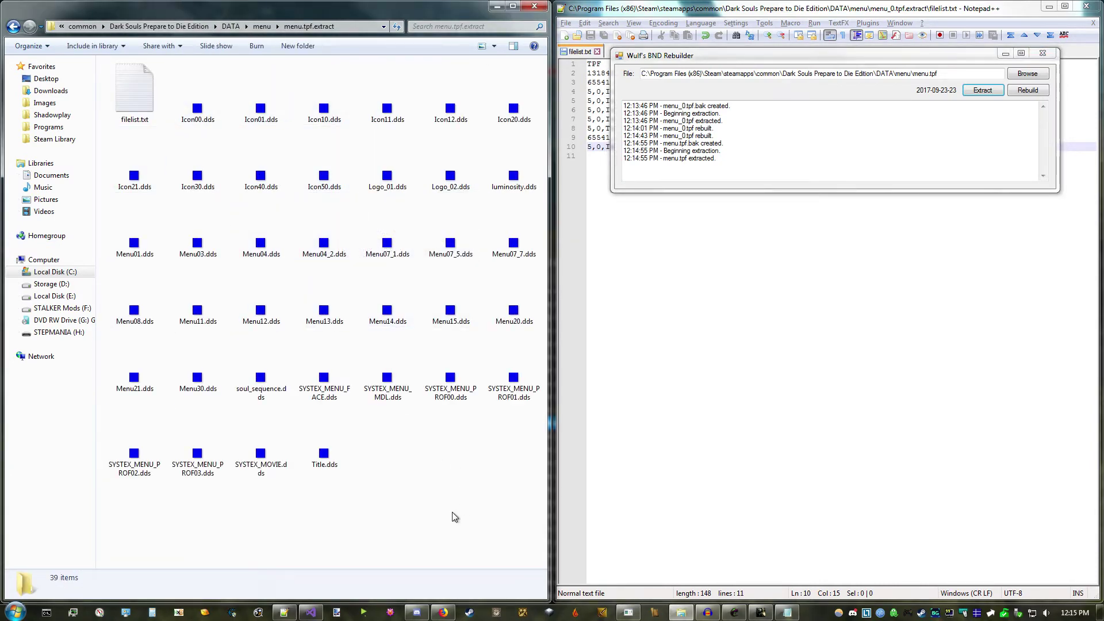
click(260, 175)
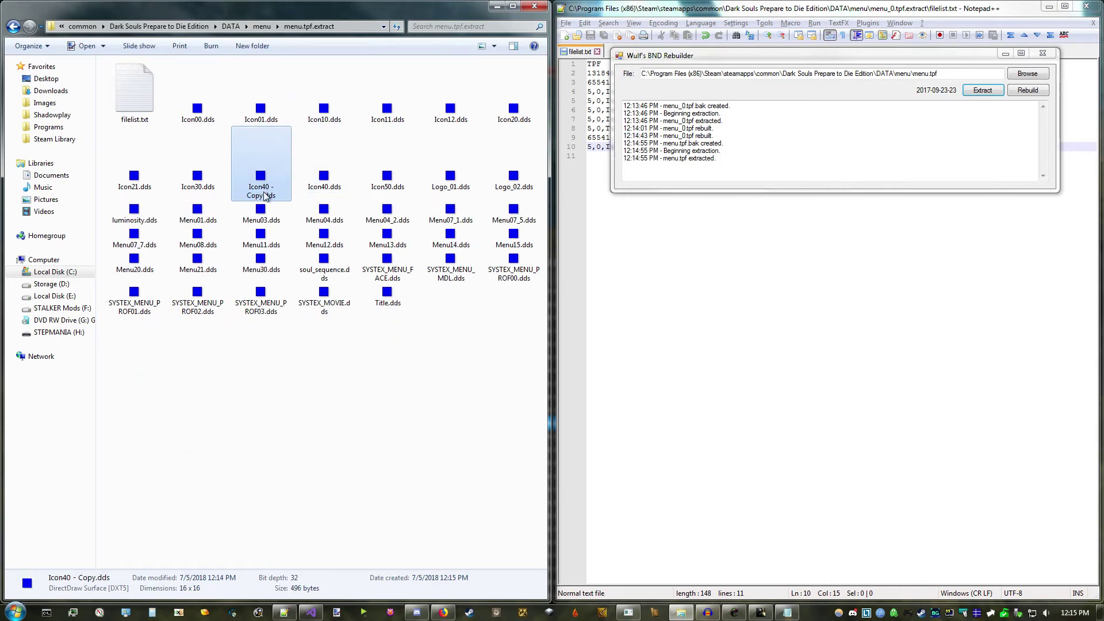
key(F2)
text(Icon)
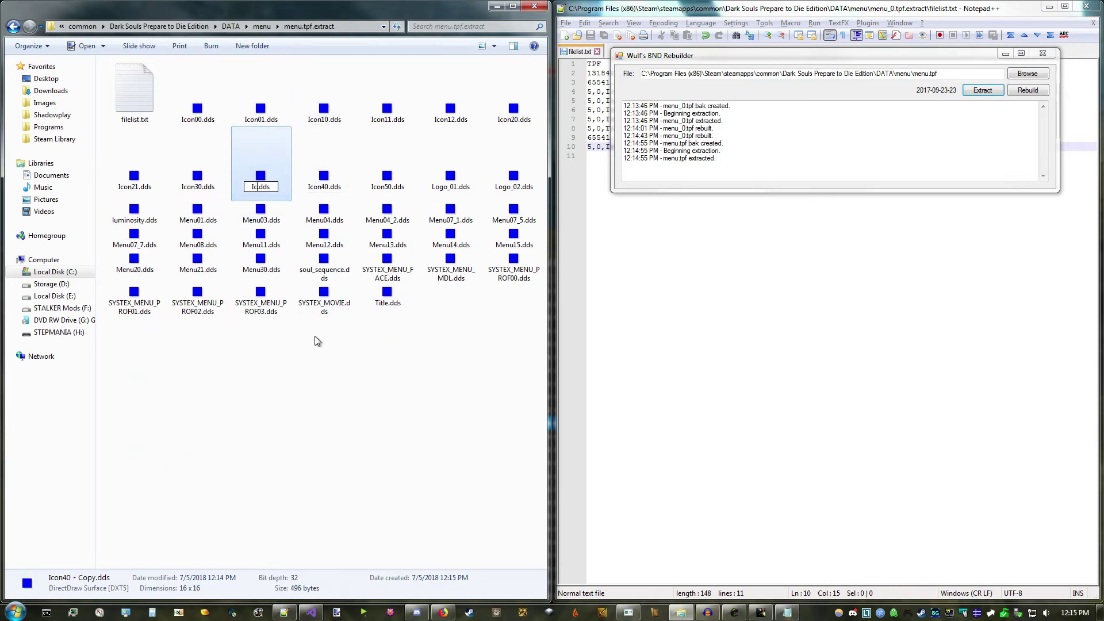
text(41)
key(Return)
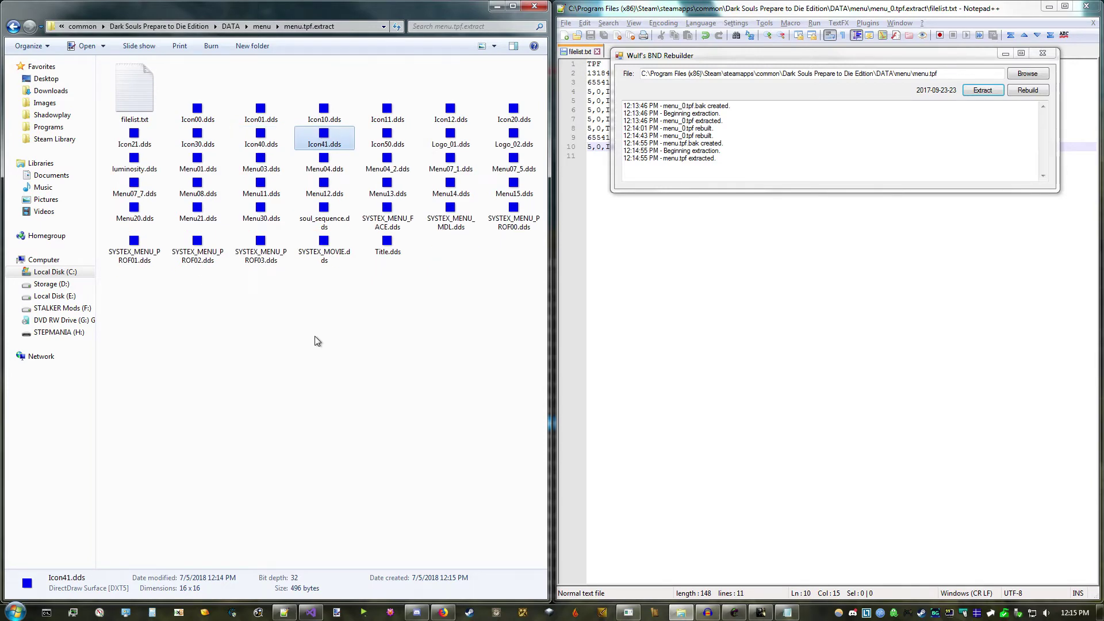
- Add the line "5,0,Icon41.dds" after the Menu30.dds entry in menu.tpf.extract's filelist.txt and save it
double_click(146, 82)
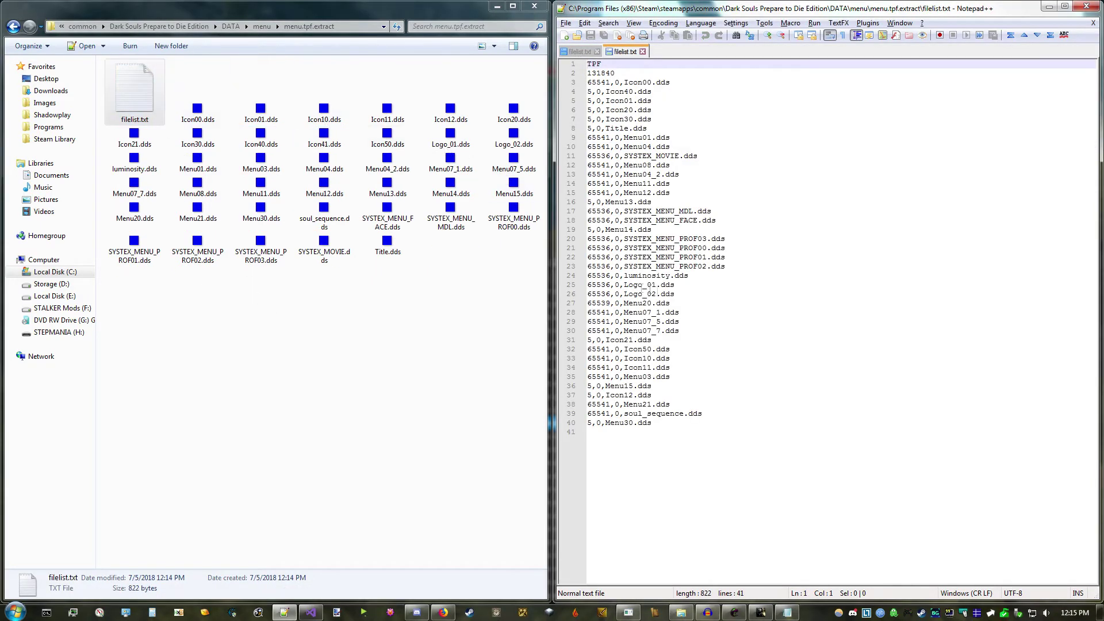
click(667, 423)
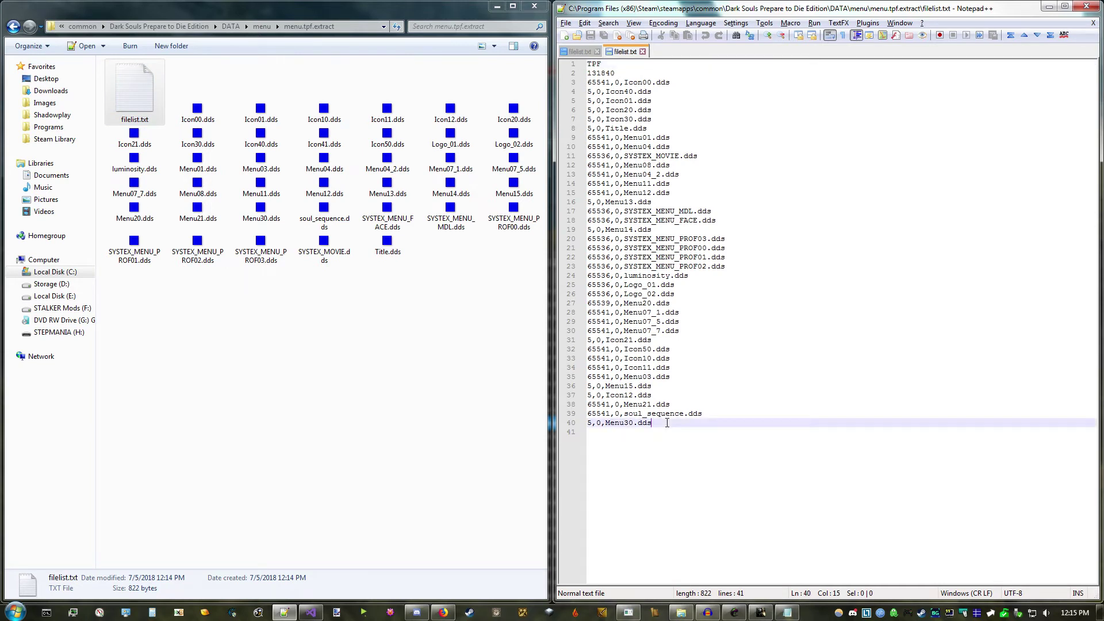
key(Return)
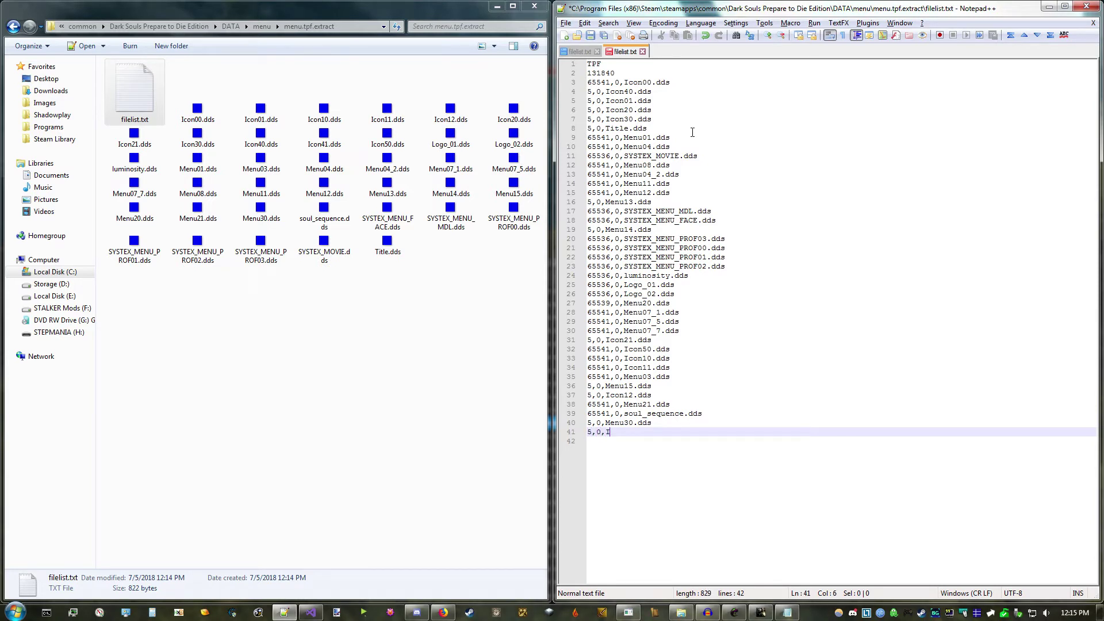
text(5,0,Icon41.dds)
key(ctrl+s)
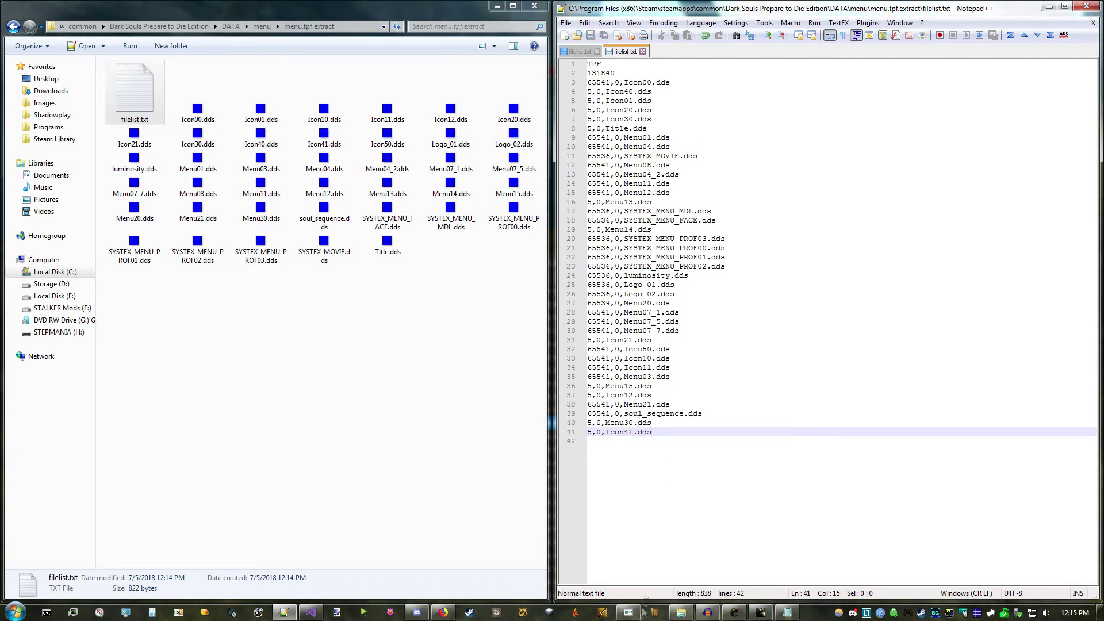
- Rebuild menu.tpf in Wulf's BND Rebuilder and close the tool
click(632, 612)
click(1026, 91)
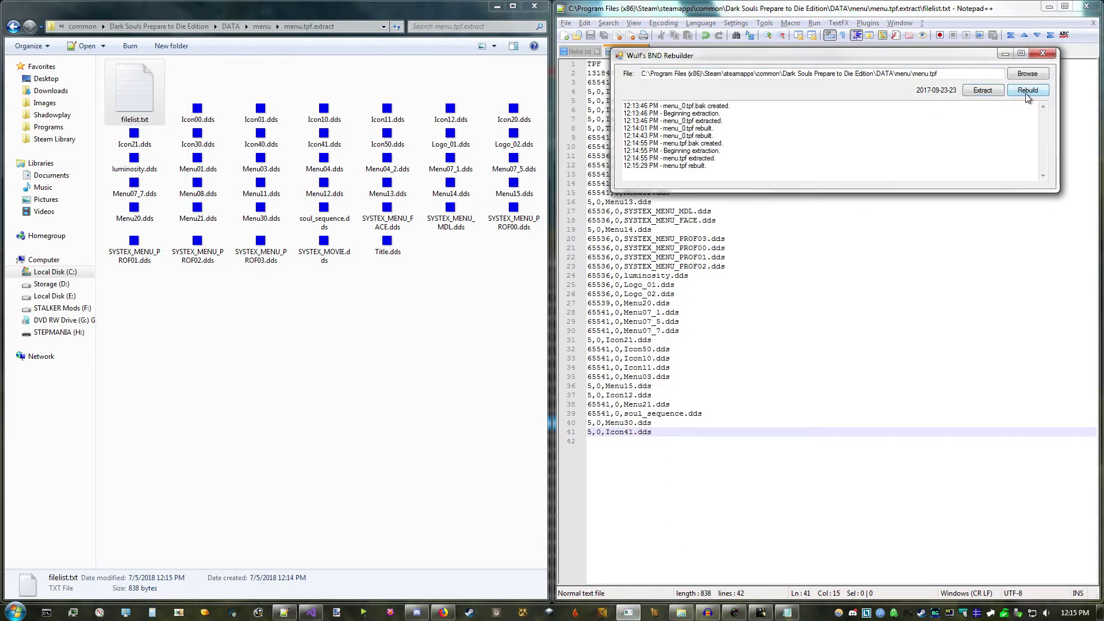
click(1043, 54)
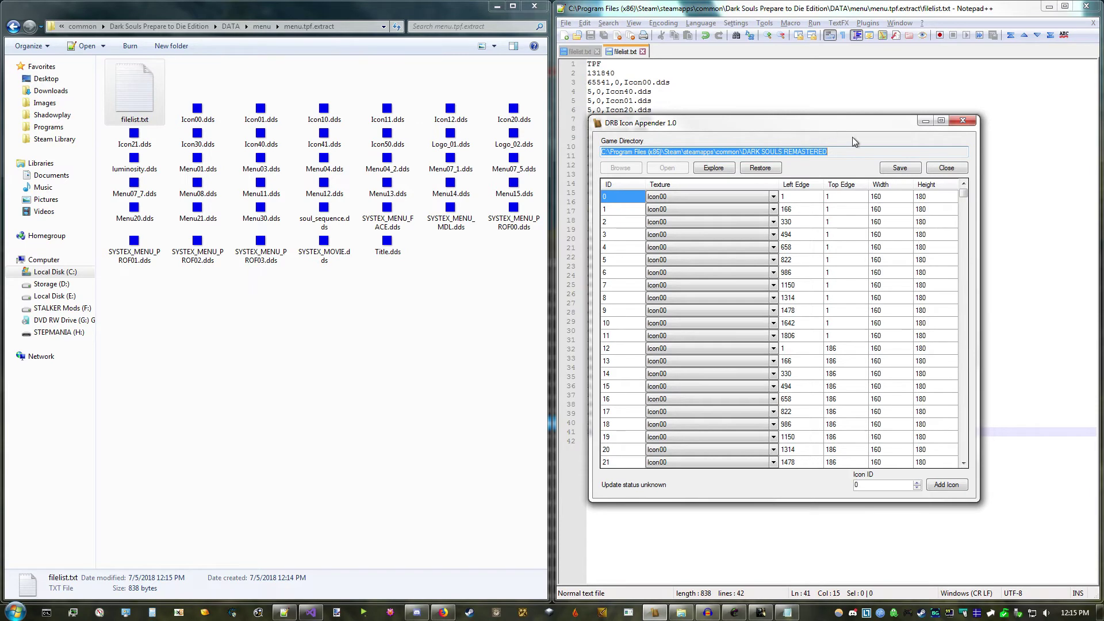
- In DRB Icon Appender, close the Remastered directory and load the game executable from Dark Souls Prepare to Die Edition's DATA folder
click(946, 167)
click(627, 168)
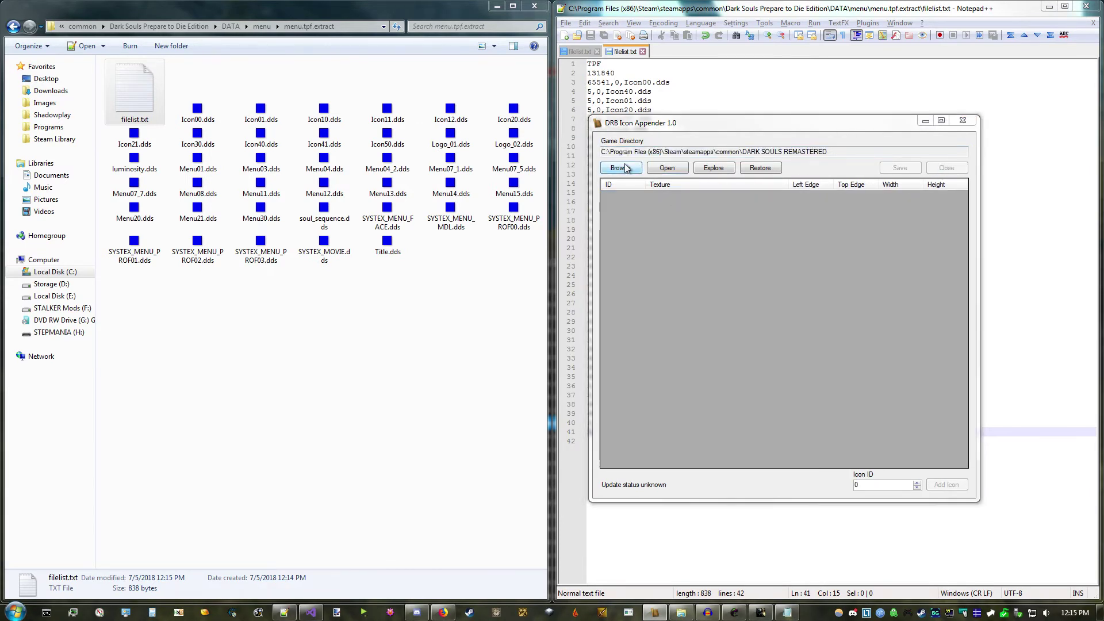
click(839, 158)
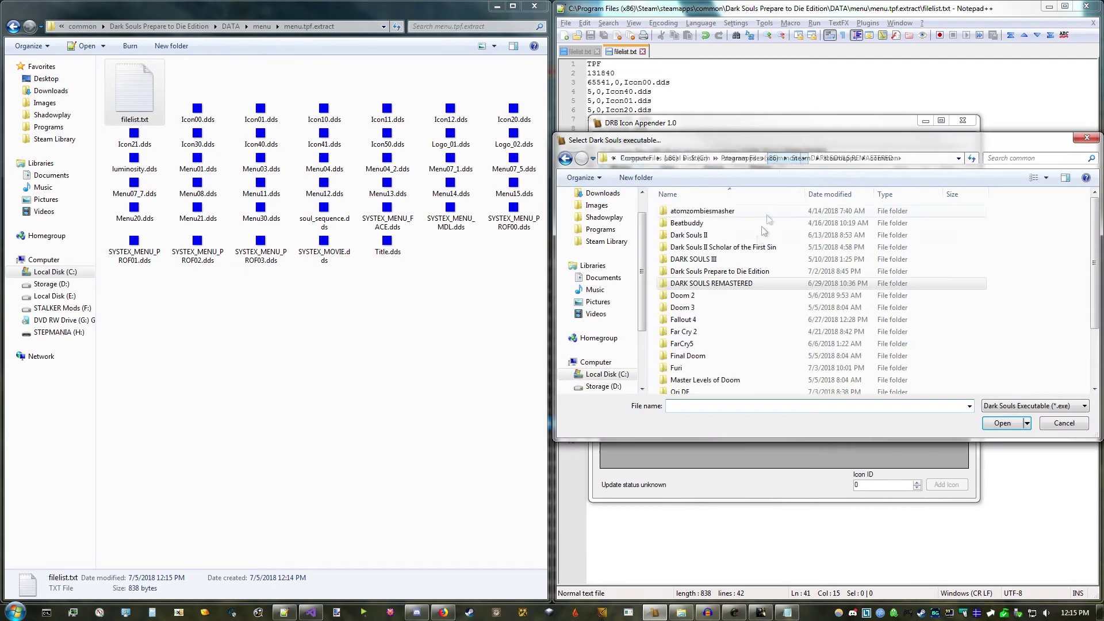
double_click(743, 271)
double_click(702, 209)
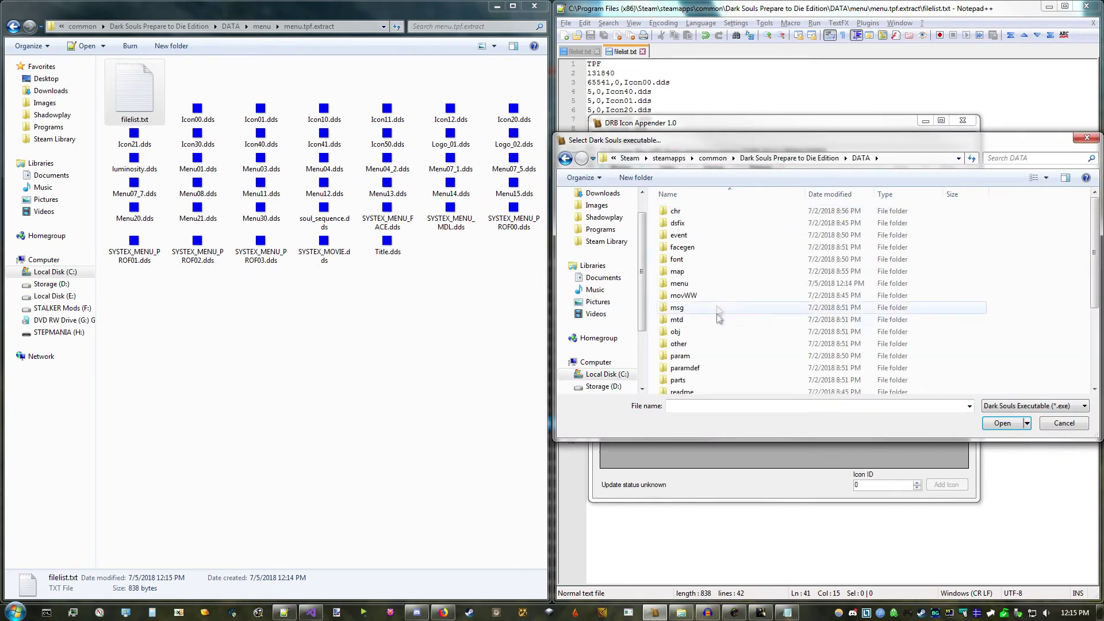
scroll(717, 318, down, 5)
double_click(716, 376)
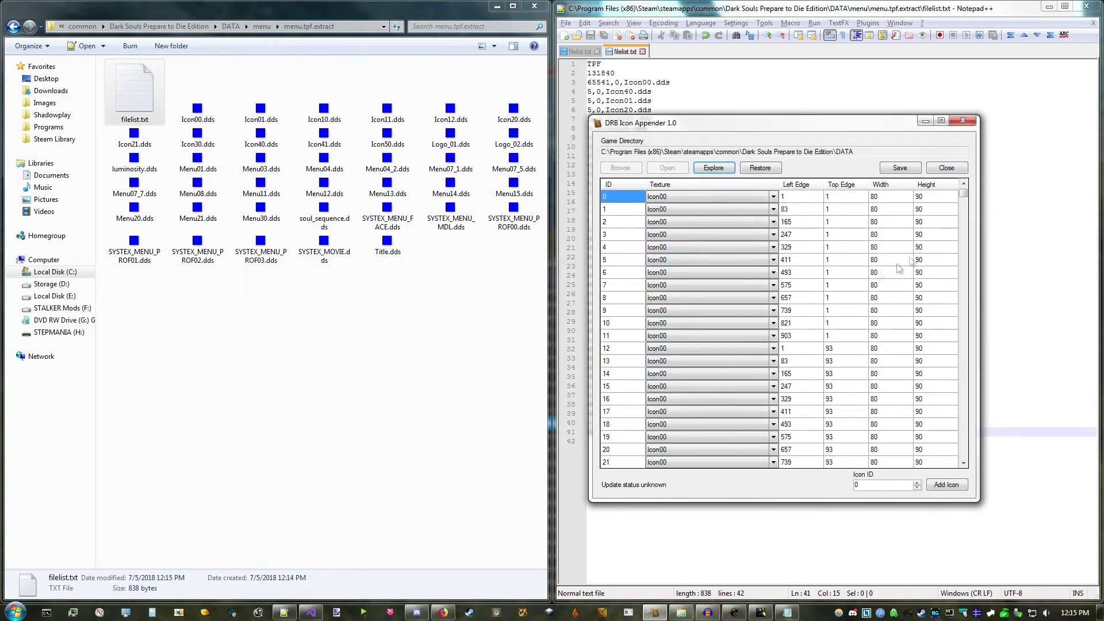
- Check which textures are available to icon 4, including the new Icon41 sheet
click(708, 246)
click(712, 247)
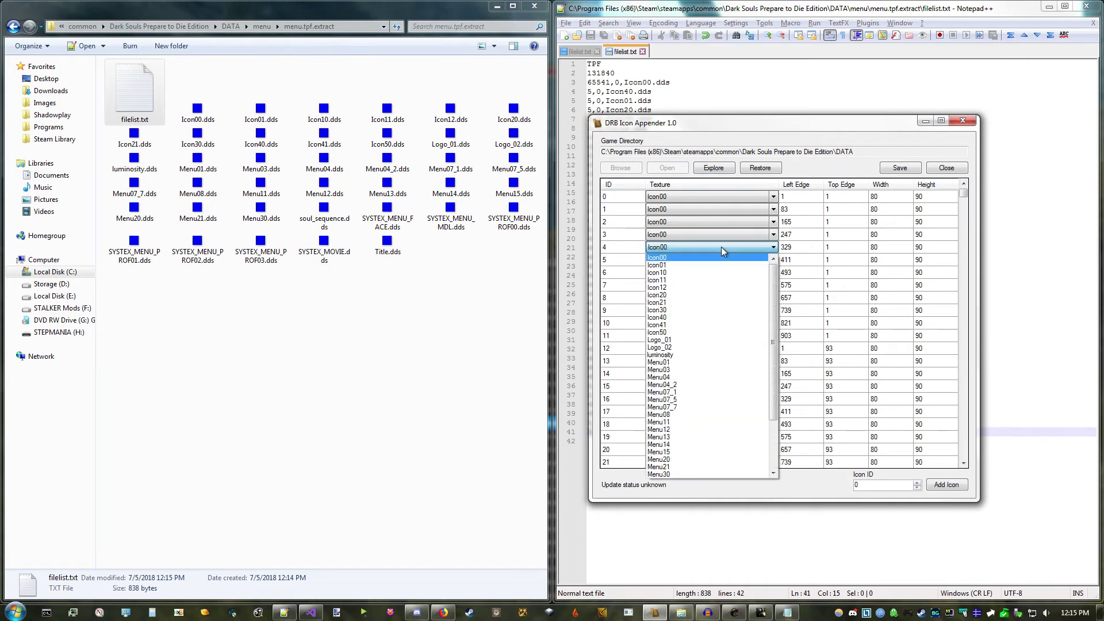
click(753, 246)
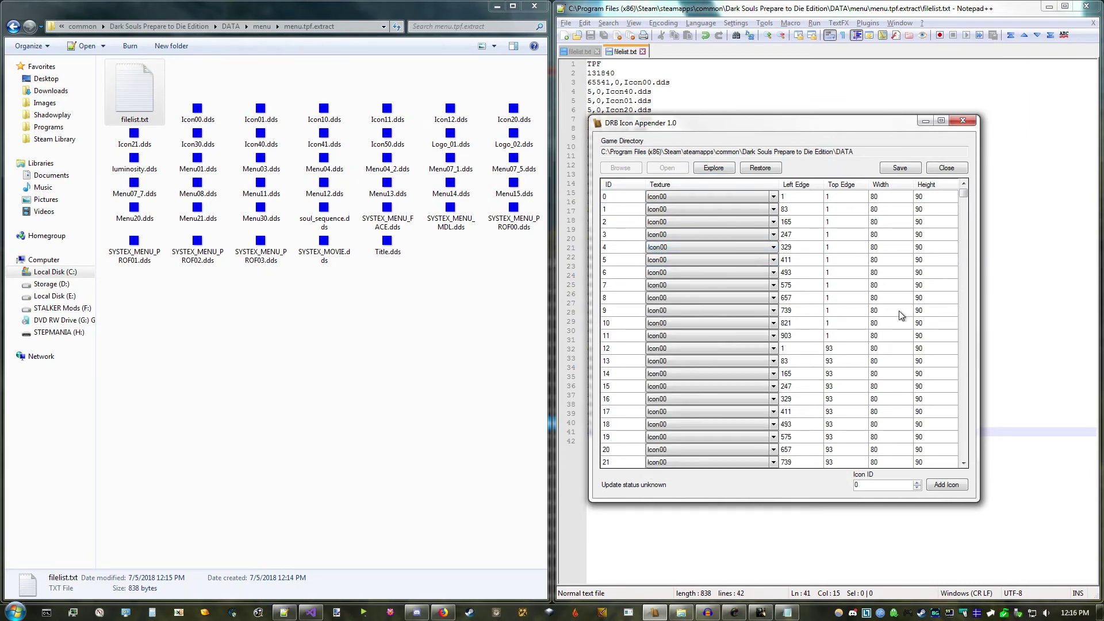
- Add a new icon with ID 4050 and assign it the texture Icon41
click(888, 489)
text(50)
click(956, 484)
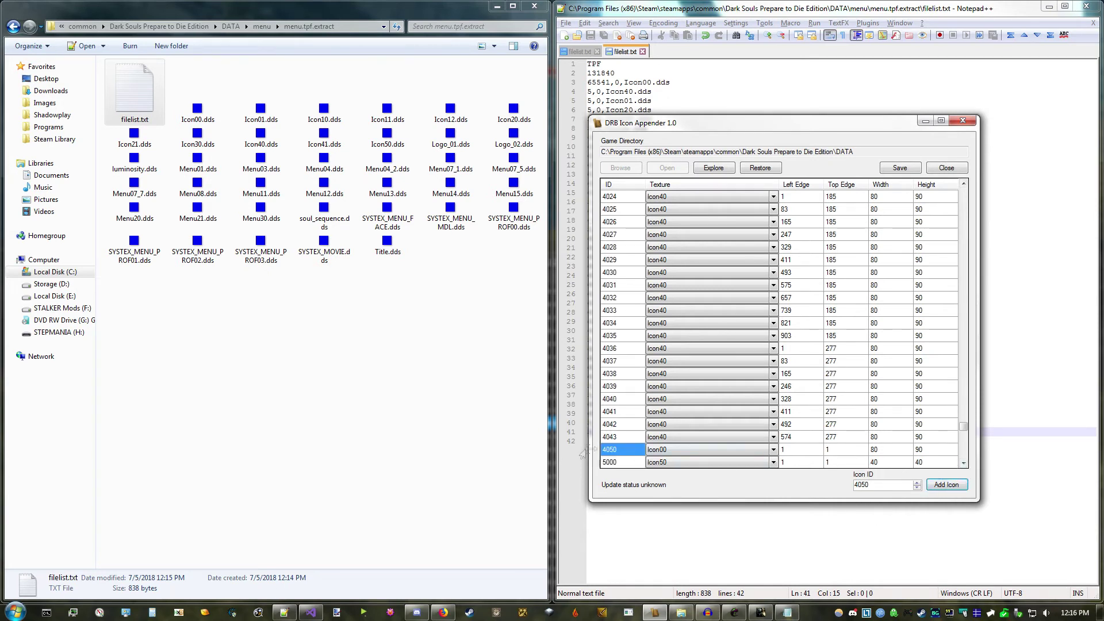
click(772, 453)
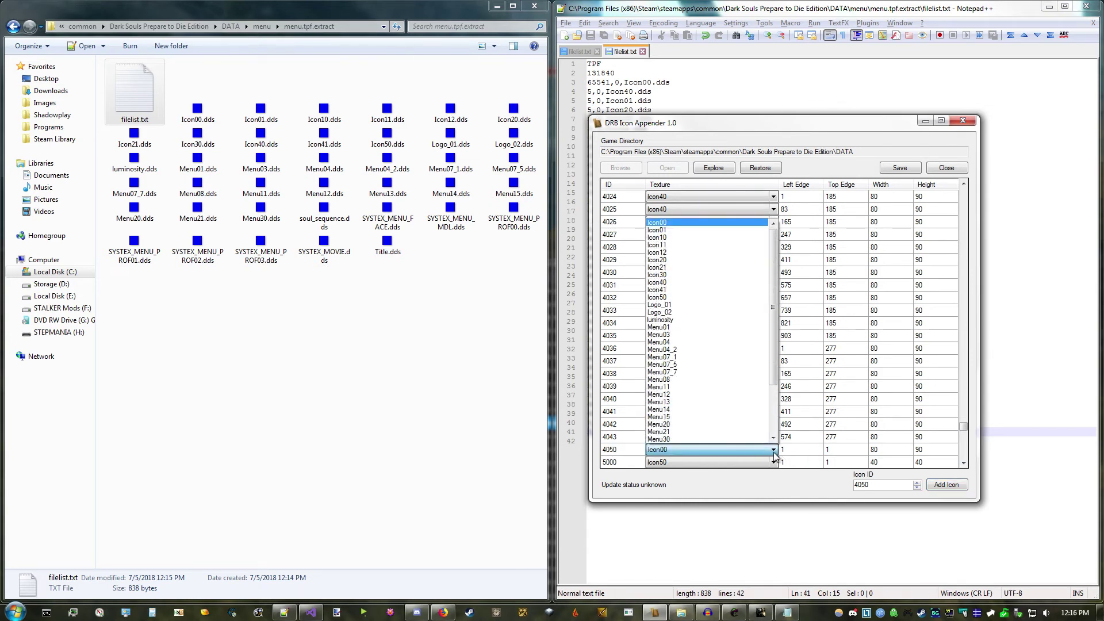
click(672, 290)
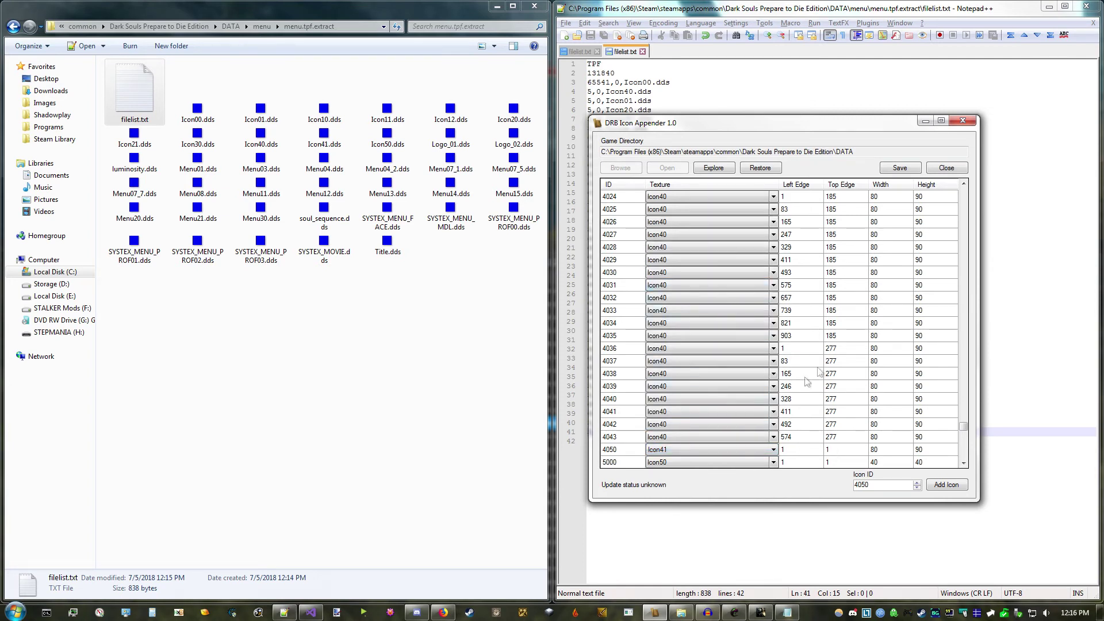
- Set icon 4050's top edge to 83 and save the icon table
click(840, 453)
text(83)
click(874, 373)
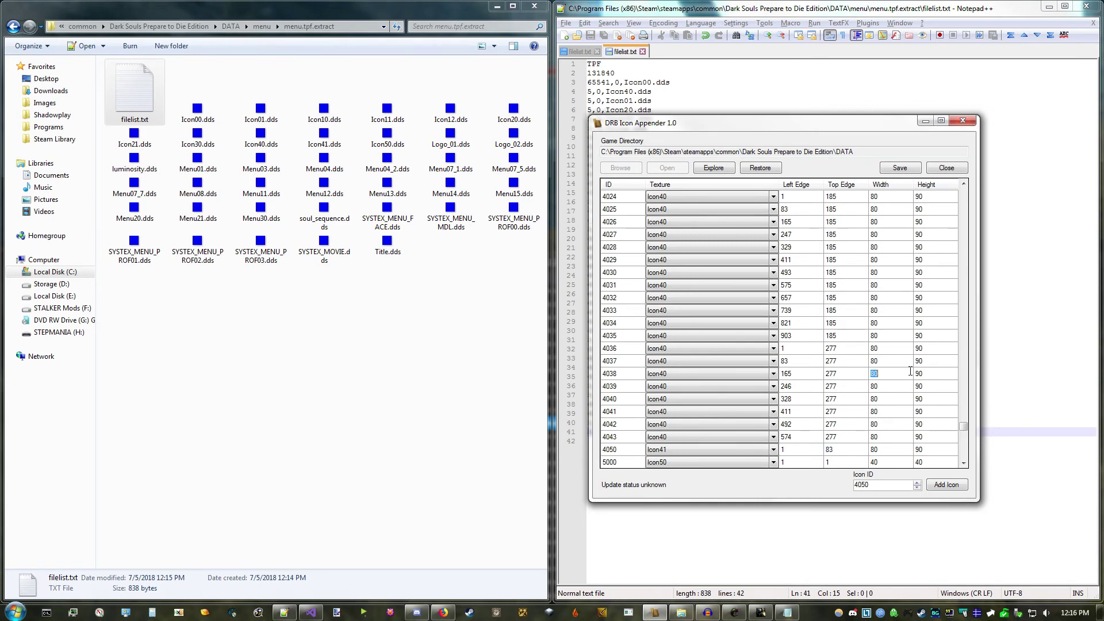
click(905, 171)
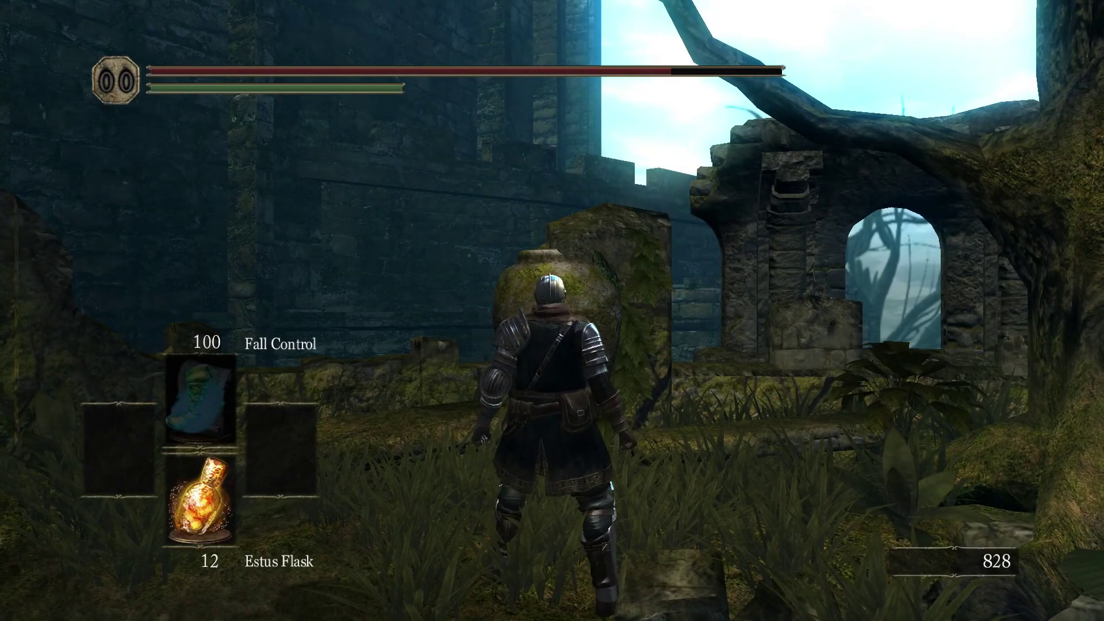
- In Dark Souls, open the equipment screen and equip the custom ring with the XD icon in the second ring slot
key(Escape)
key(Right)
key(Return)
key(Up)
key(Return)
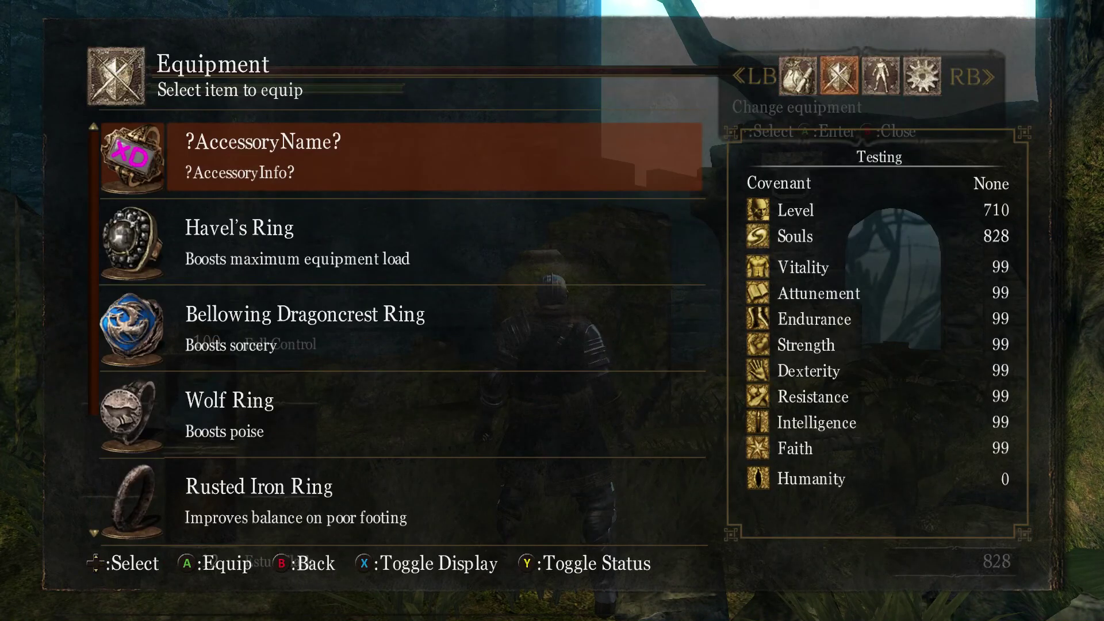
key(Return)
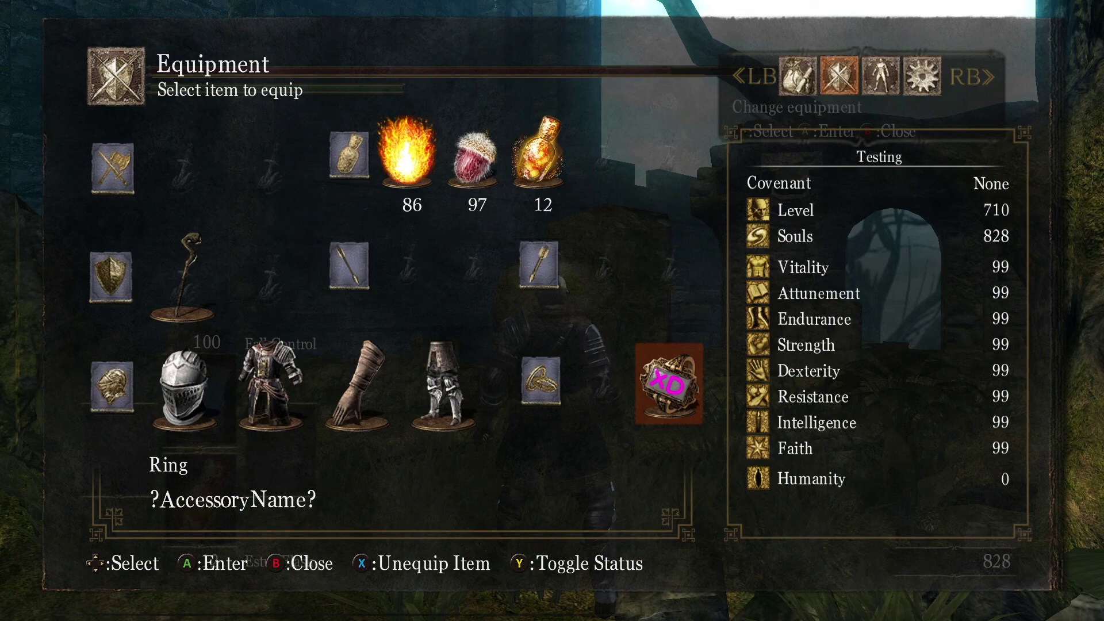
- Switch to the game's menu folder in Windows Explorer and select menu.drb, menu_0.tpf and menu.tpf together
key(alt+Tab)
key(Tab)
key(Tab)
key(Tab)
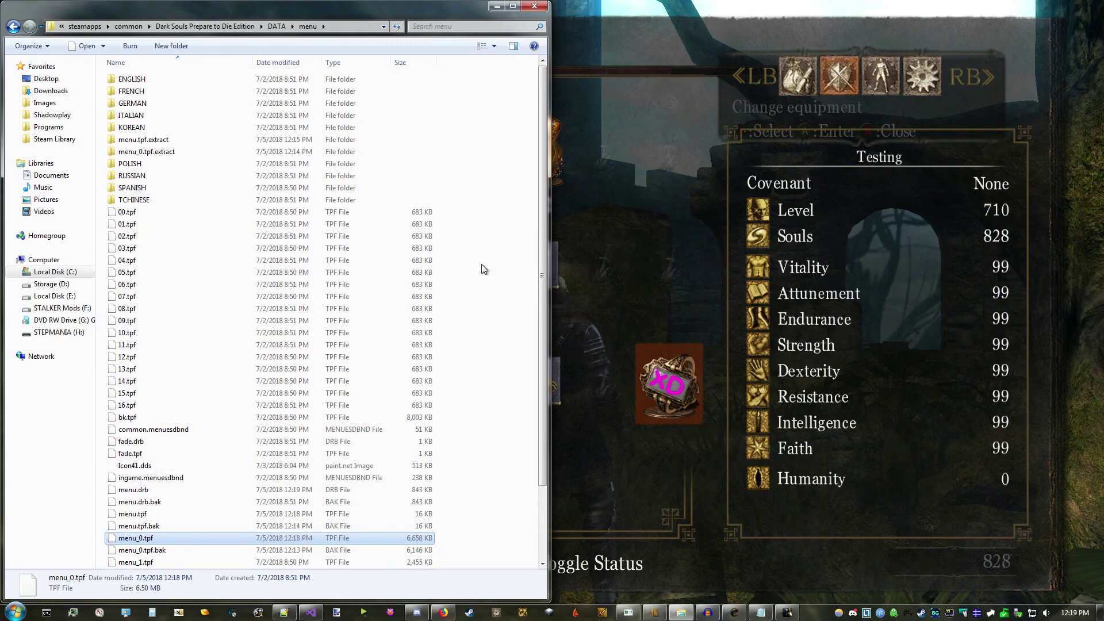
click(154, 491)
scroll(157, 489, down, 3)
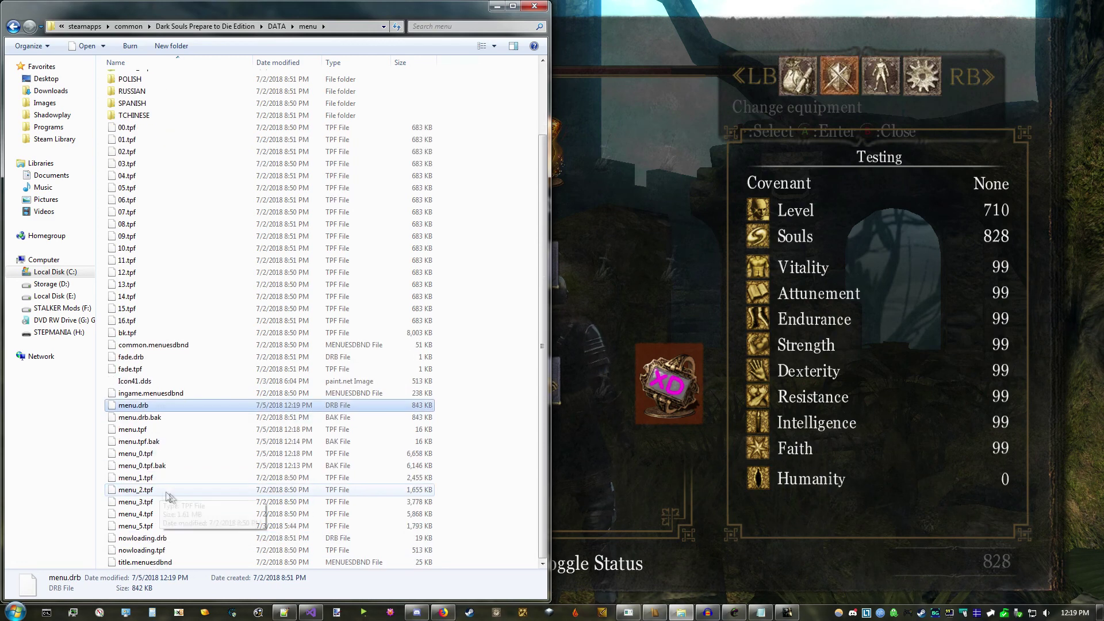
ctrl+click(136, 454)
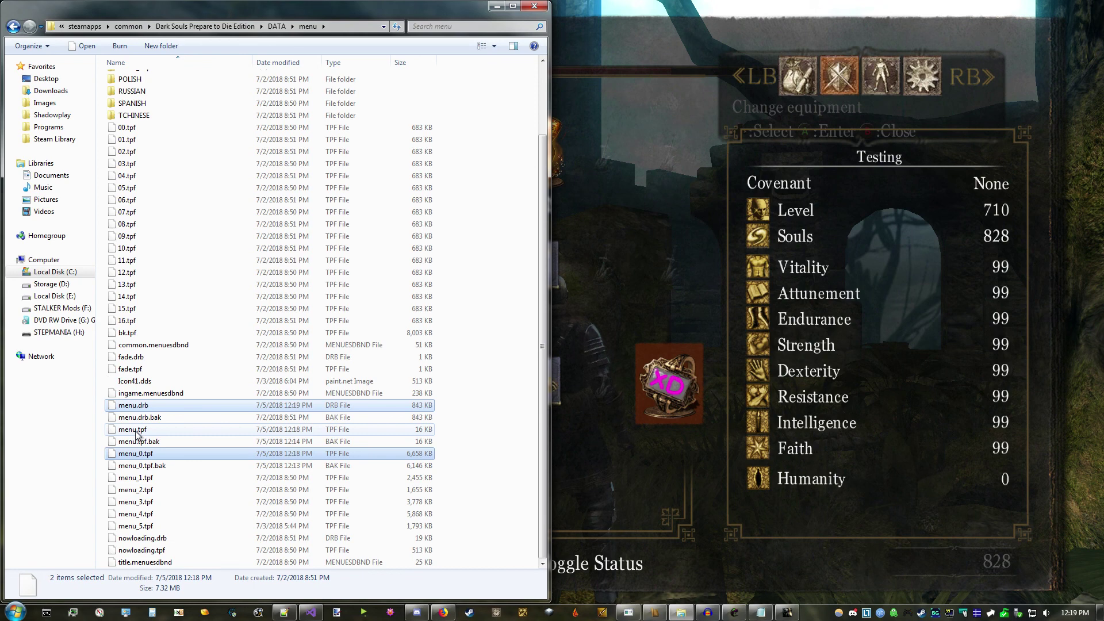
ctrl+click(137, 434)
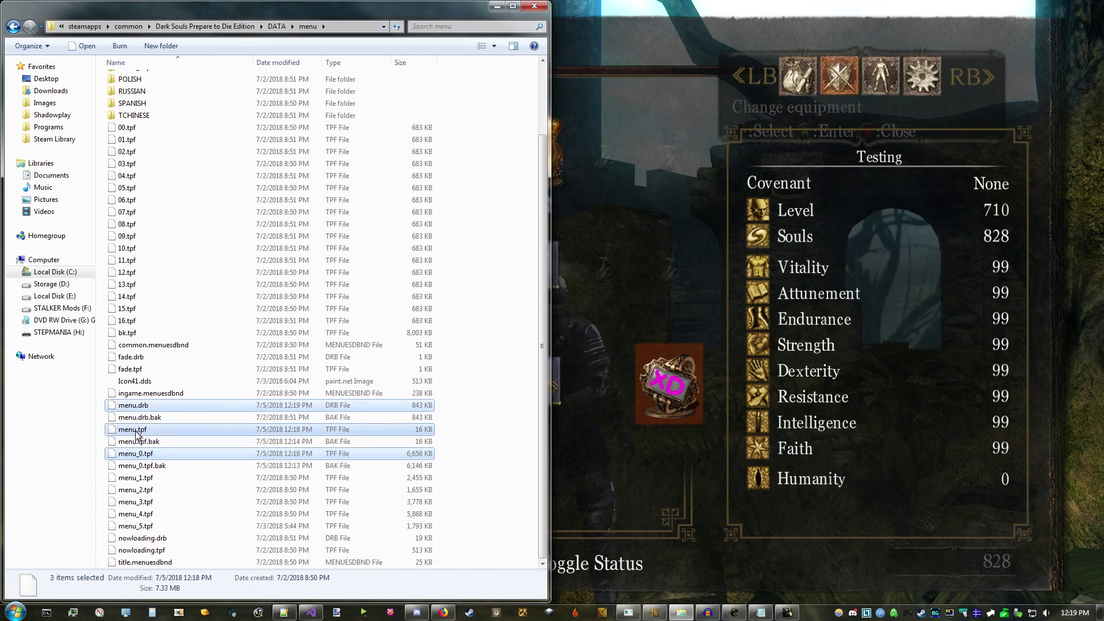